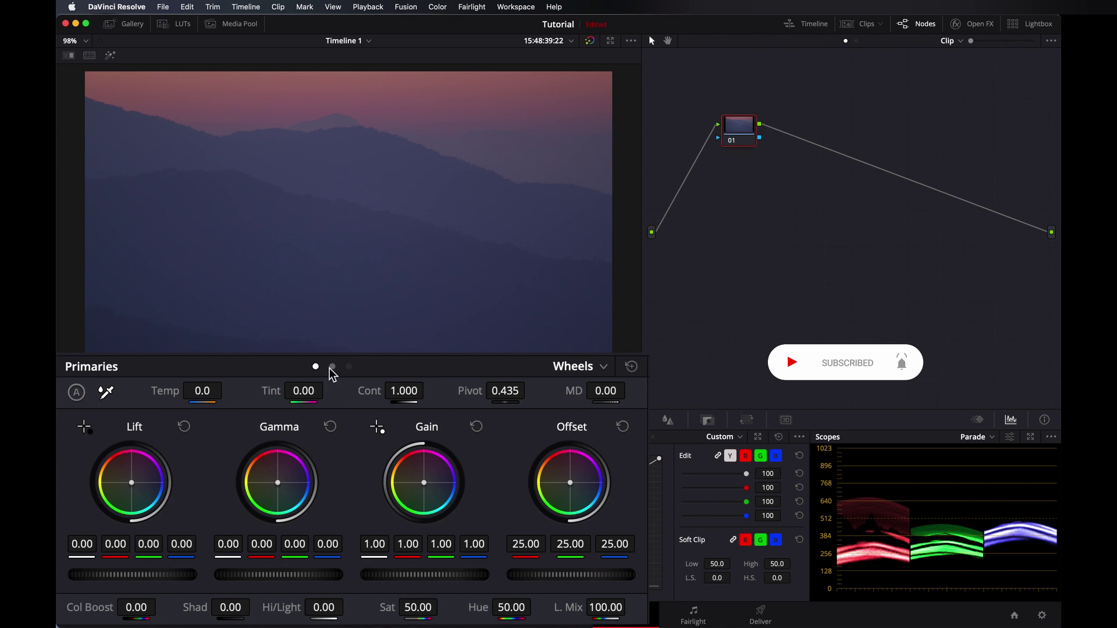
Show the primaries as Bars after previewing Log, and set the red Gain bar to 0.92.
{"action": "left_click", "coordinate": [331, 367]}
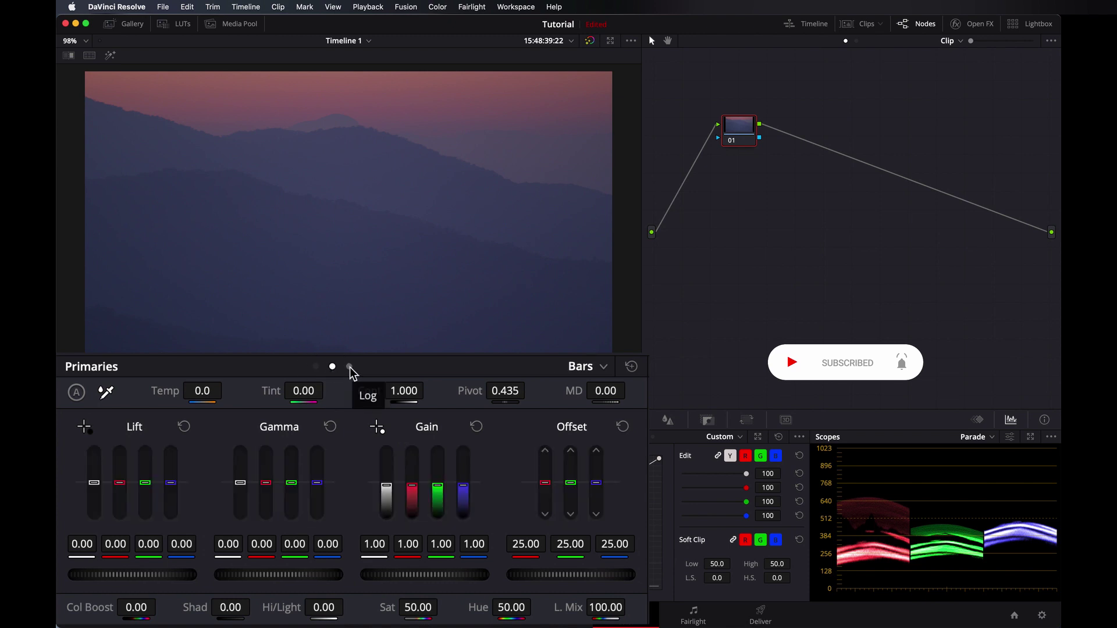
{"action": "left_click", "coordinate": [350, 367]}
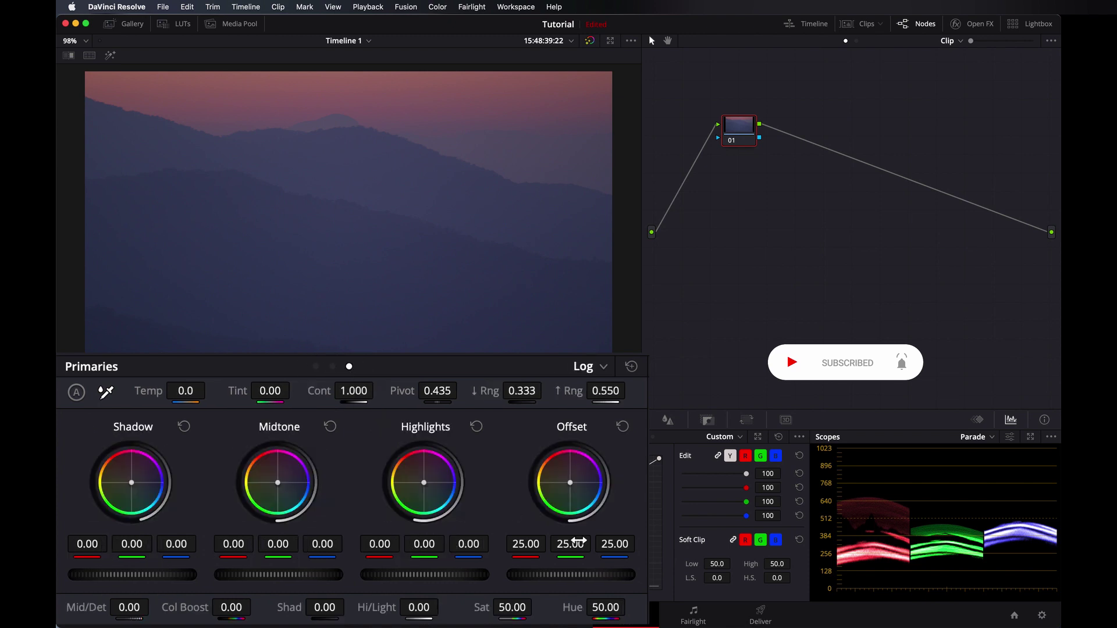
{"action": "left_click", "coordinate": [333, 366]}
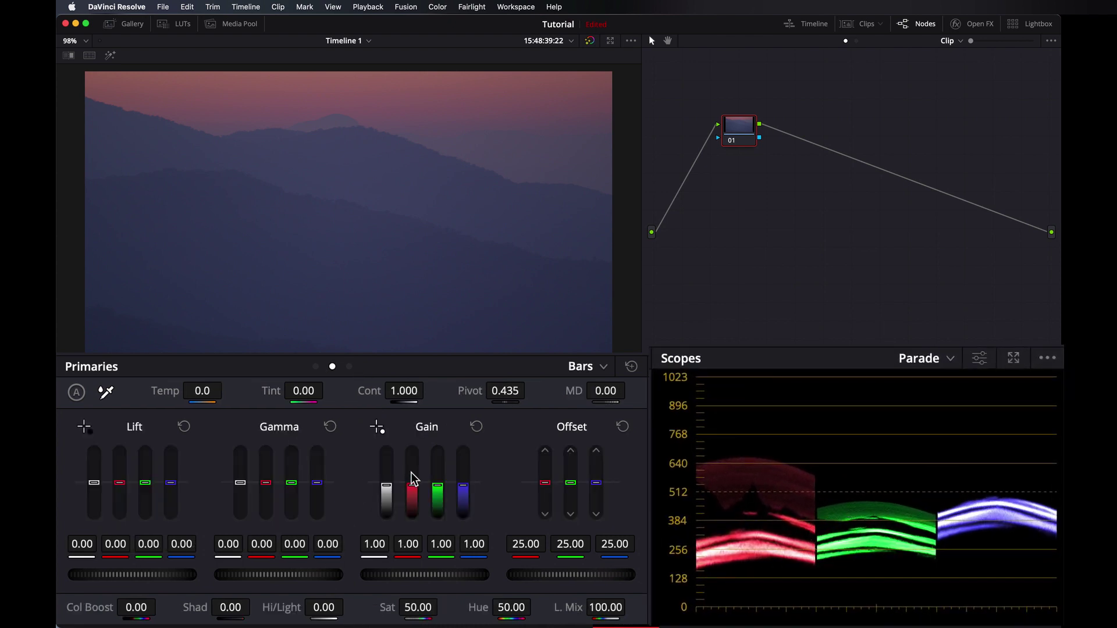
{"action": "mouse_move", "coordinate": [410, 472]}
{"action": "left_mouse_down"}
{"action": "mouse_move", "coordinate": [413, 447]}
{"action": "mouse_move", "coordinate": [412, 494]}
{"action": "mouse_move", "coordinate": [421, 447]}
{"action": "mouse_move", "coordinate": [417, 476]}
{"action": "mouse_move", "coordinate": [444, 512]}
{"action": "mouse_move", "coordinate": [472, 436]}
{"action": "left_mouse_up"}
{"action": "left_click", "coordinate": [476, 426]}
{"action": "mouse_move", "coordinate": [447, 503]}
{"action": "left_mouse_down"}
{"action": "mouse_move", "coordinate": [452, 413]}
{"action": "mouse_move", "coordinate": [453, 463]}
{"action": "mouse_move", "coordinate": [440, 481]}
{"action": "left_mouse_up"}
{"action": "left_click", "coordinate": [476, 428]}
{"action": "left_click_drag", "start_coordinate": [413, 491], "coordinate": [411, 484]}
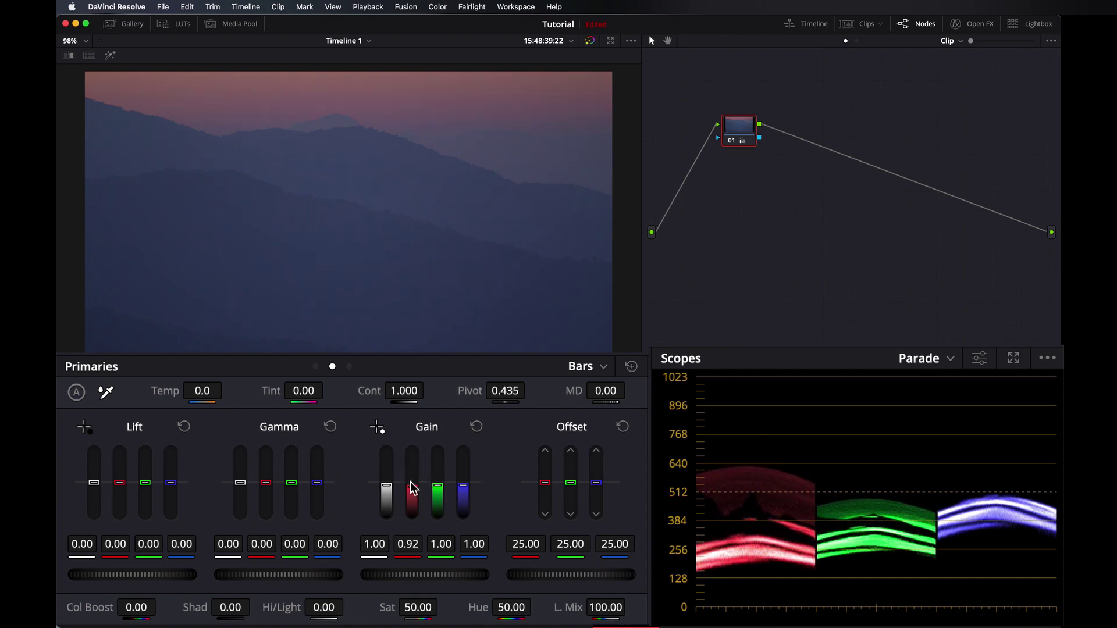
{"action": "left_click", "coordinate": [476, 428]}
{"action": "mouse_move", "coordinate": [464, 491]}
{"action": "left_mouse_down"}
{"action": "mouse_move", "coordinate": [468, 476]}
{"action": "mouse_move", "coordinate": [464, 491]}
{"action": "left_mouse_up"}
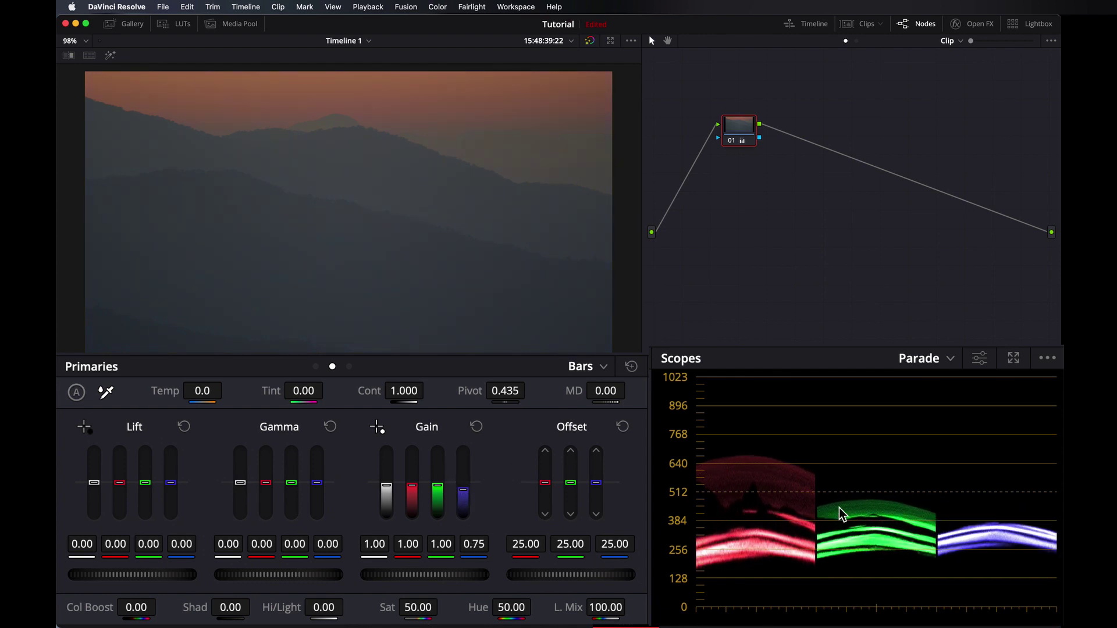
{"action": "left_click_drag", "start_coordinate": [463, 492], "coordinate": [424, 475]}
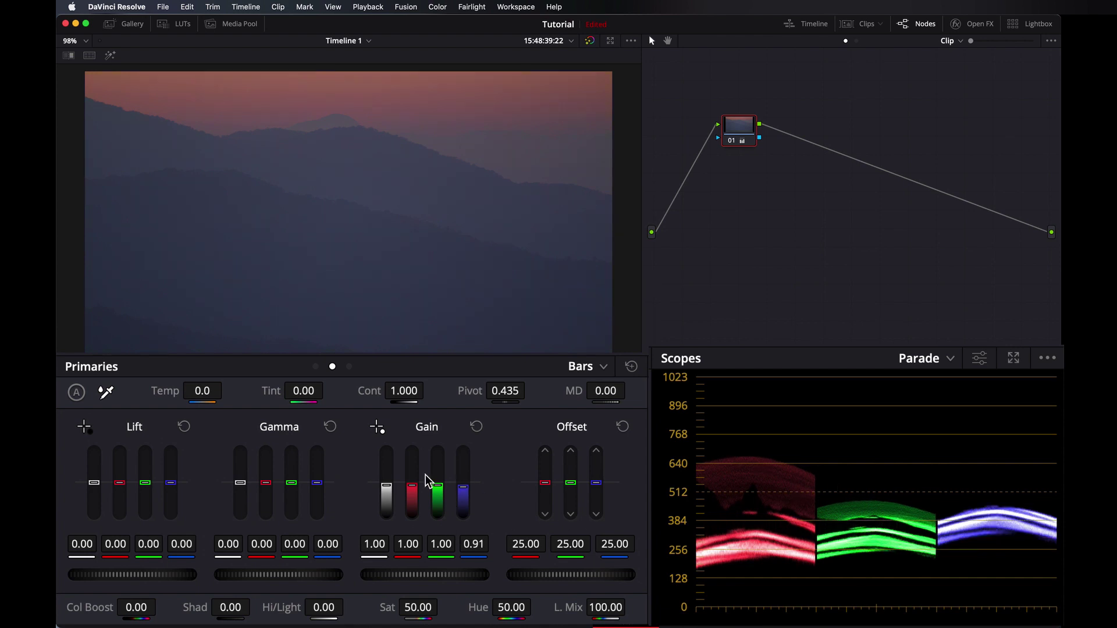
{"action": "left_click", "coordinate": [475, 428]}
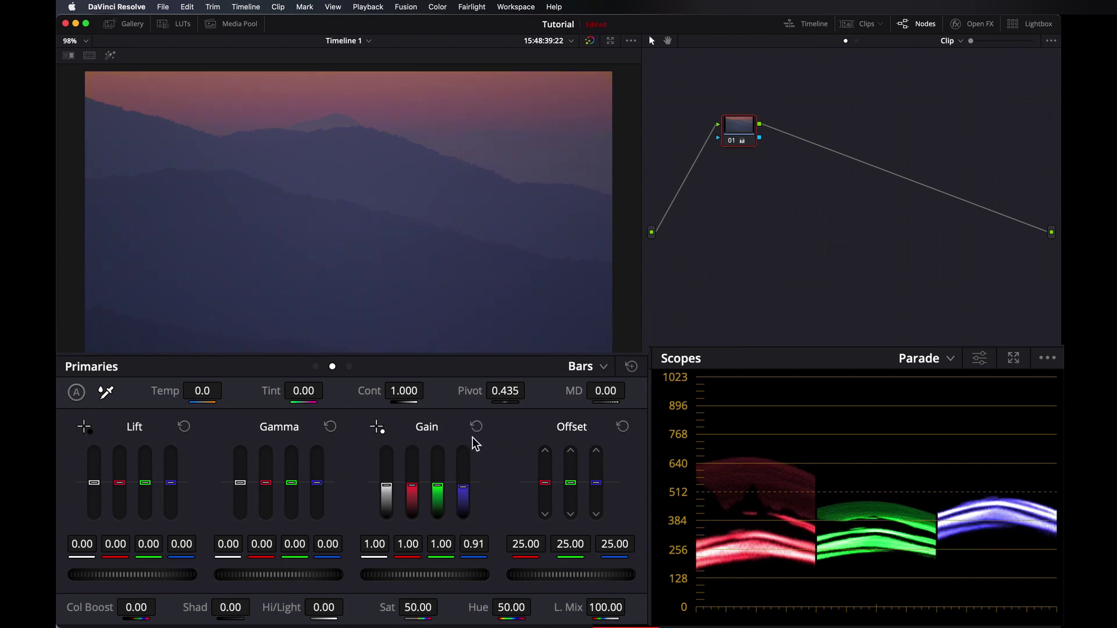
{"action": "mouse_move", "coordinate": [441, 490]}
{"action": "left_mouse_down"}
{"action": "mouse_move", "coordinate": [448, 439]}
{"action": "mouse_move", "coordinate": [456, 519]}
{"action": "mouse_move", "coordinate": [454, 472]}
{"action": "left_mouse_up"}
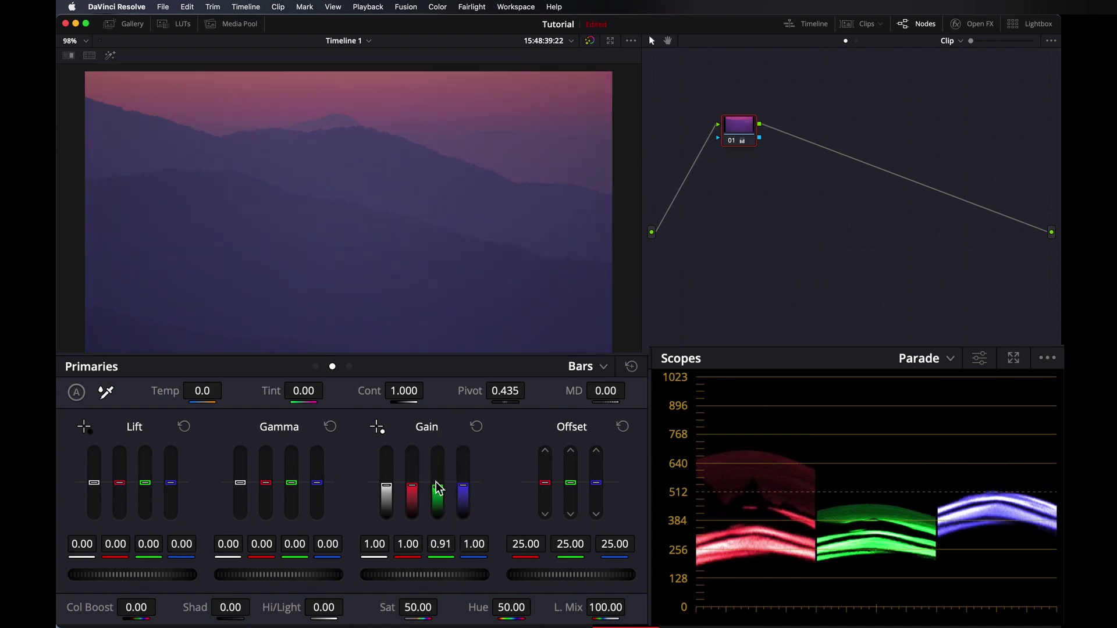
{"action": "left_click", "coordinate": [475, 428]}
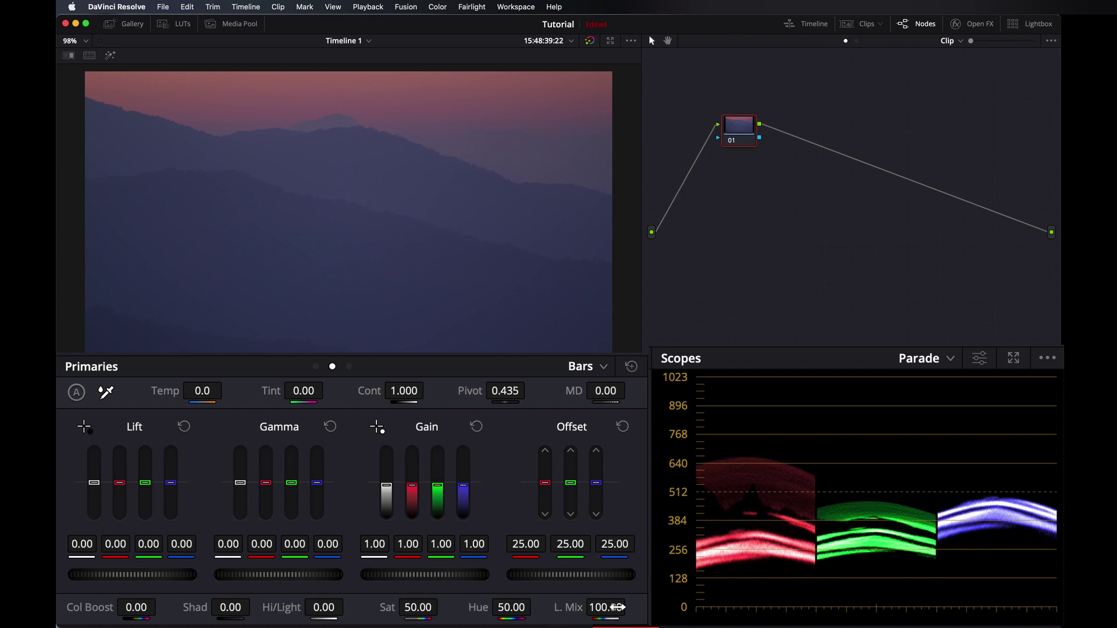
Set Lum Mix to 0.00, push green Gain to about 1.52, then reset it to 1.00.
{"action": "left_click_drag", "start_coordinate": [617, 608], "coordinate": [215, 585]}
{"action": "left_click", "coordinate": [438, 488]}
{"action": "left_click_drag", "start_coordinate": [437, 488], "coordinate": [457, 398]}
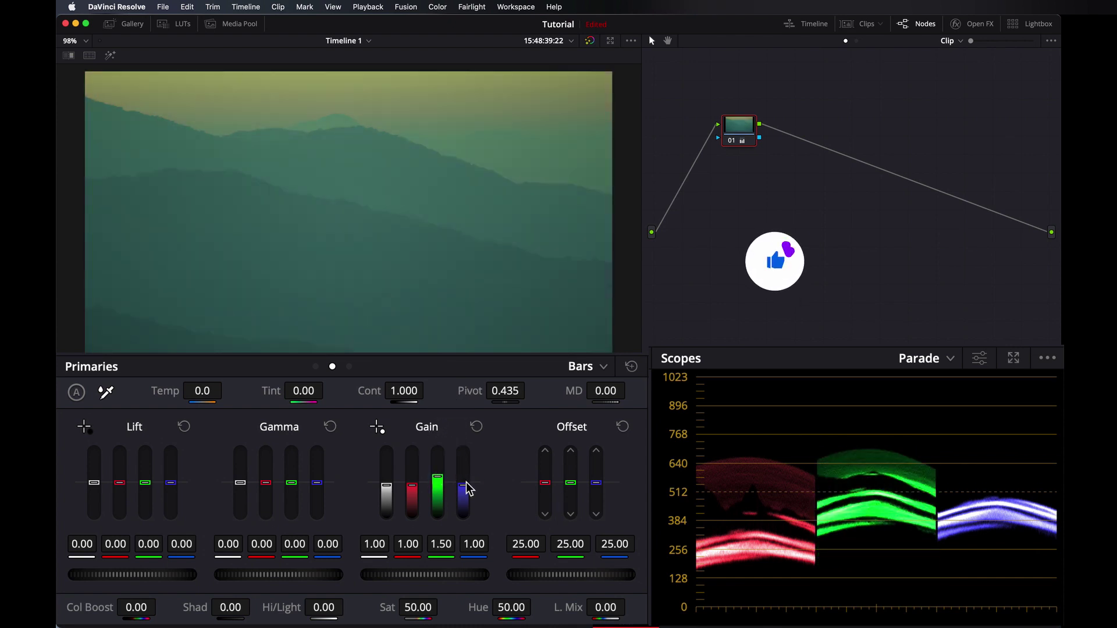
{"action": "left_click", "coordinate": [475, 426]}
Test strong blue and red Gain boosts, resetting each back to 1.00.
{"action": "left_click_drag", "start_coordinate": [463, 494], "coordinate": [463, 424]}
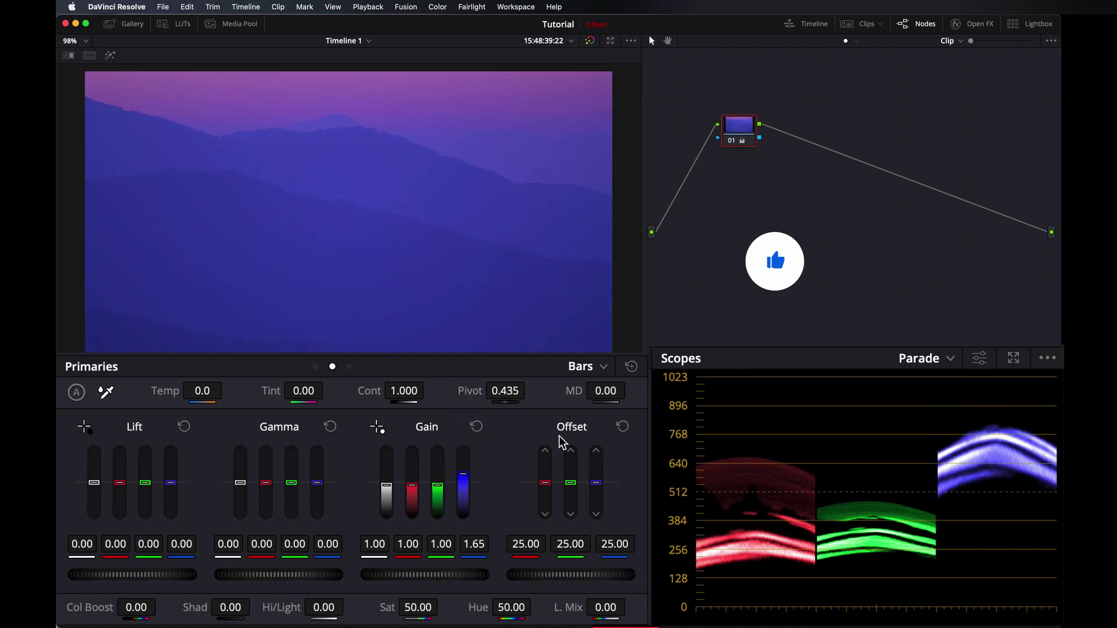
{"action": "left_click", "coordinate": [475, 428]}
{"action": "mouse_move", "coordinate": [411, 491]}
{"action": "left_mouse_down"}
{"action": "mouse_move", "coordinate": [417, 406]}
{"action": "mouse_move", "coordinate": [412, 477]}
{"action": "left_mouse_up"}
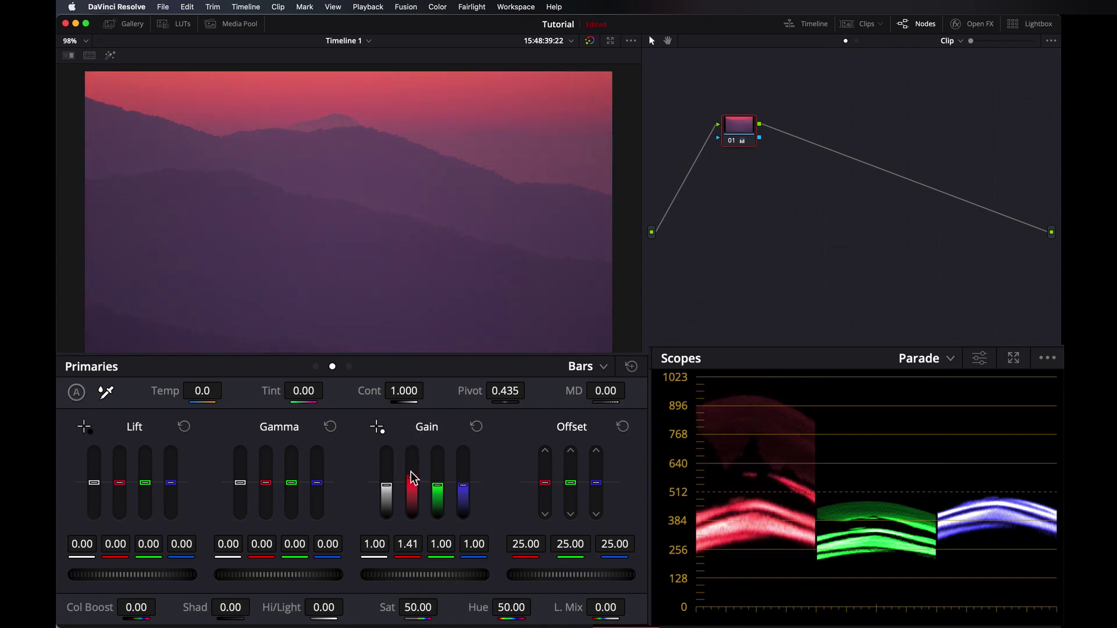
{"action": "left_click", "coordinate": [476, 426]}
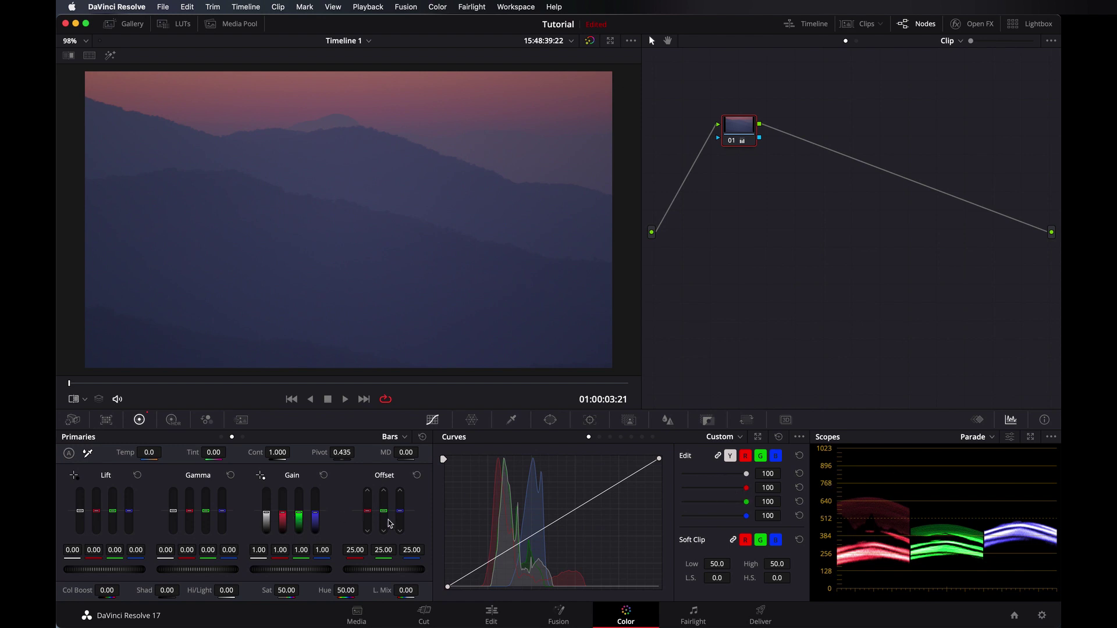
Add a luma trace (YRGB) to the Parade scope, then test and reset master Gain and Gamma.
{"action": "left_click", "coordinate": [1009, 437]}
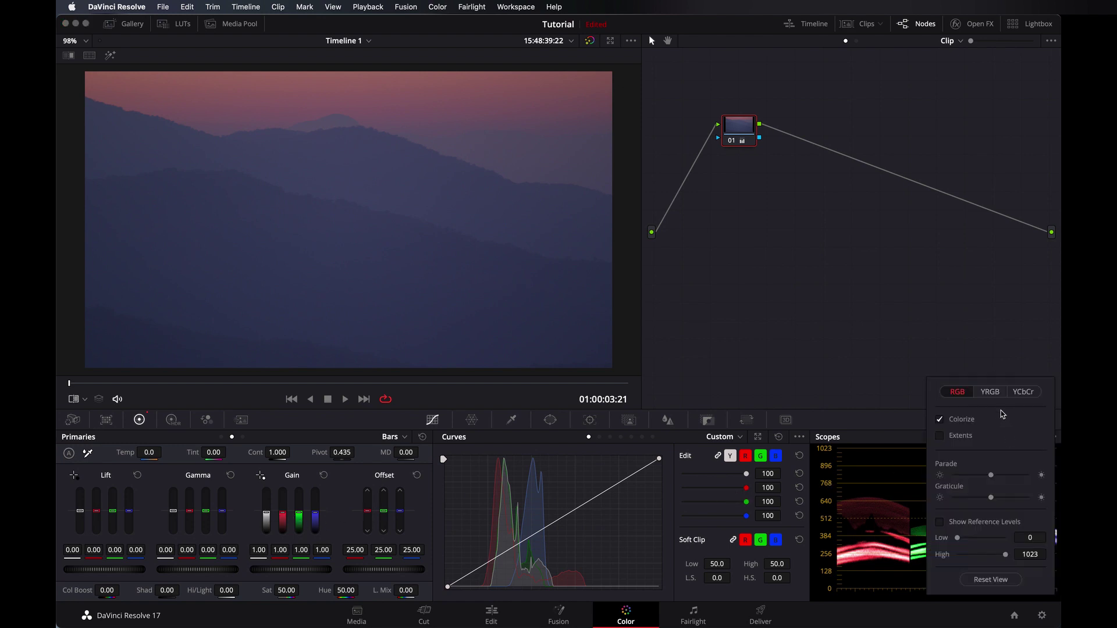
{"action": "left_click", "coordinate": [991, 393]}
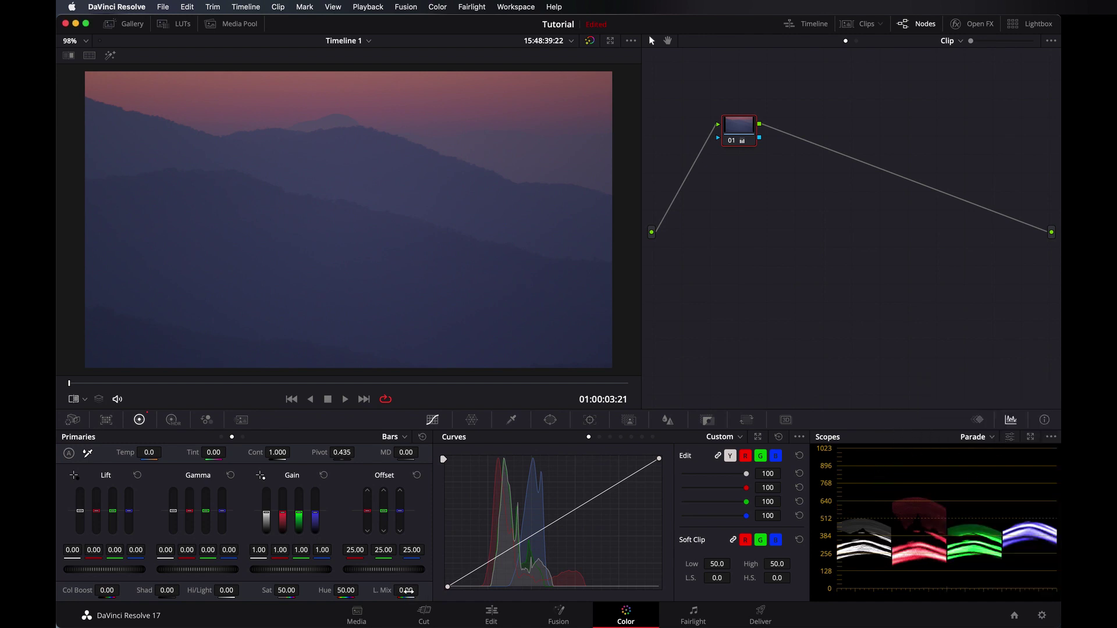
{"action": "left_click_drag", "start_coordinate": [271, 516], "coordinate": [266, 507]}
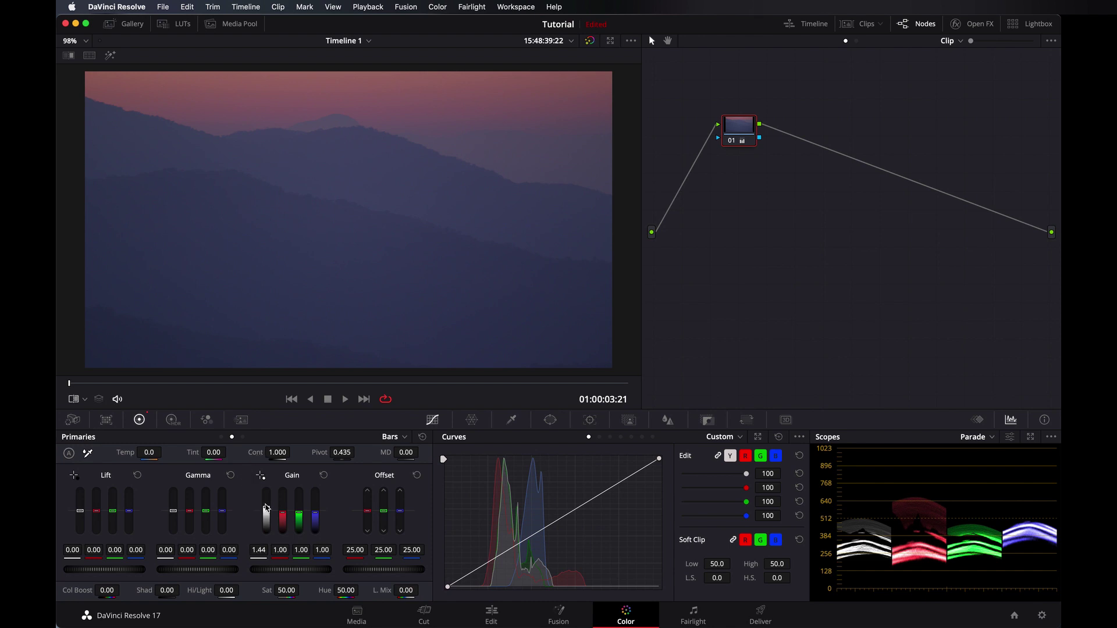
{"action": "left_click", "coordinate": [323, 475]}
{"action": "left_click_drag", "start_coordinate": [175, 516], "coordinate": [174, 510]}
{"action": "left_click", "coordinate": [231, 476]}
Restore Lum Mix to 100.00 and raise master Gain to 1.23.
{"action": "left_click", "coordinate": [408, 591]}
{"action": "mouse_move", "coordinate": [408, 592]}
{"action": "left_mouse_down"}
{"action": "mouse_move", "coordinate": [558, 314]}
{"action": "mouse_move", "coordinate": [410, 592]}
{"action": "left_mouse_up"}
{"action": "mouse_move", "coordinate": [265, 515]}
{"action": "left_mouse_down"}
{"action": "mouse_move", "coordinate": [266, 493]}
{"action": "mouse_move", "coordinate": [266, 510]}
{"action": "left_mouse_up"}
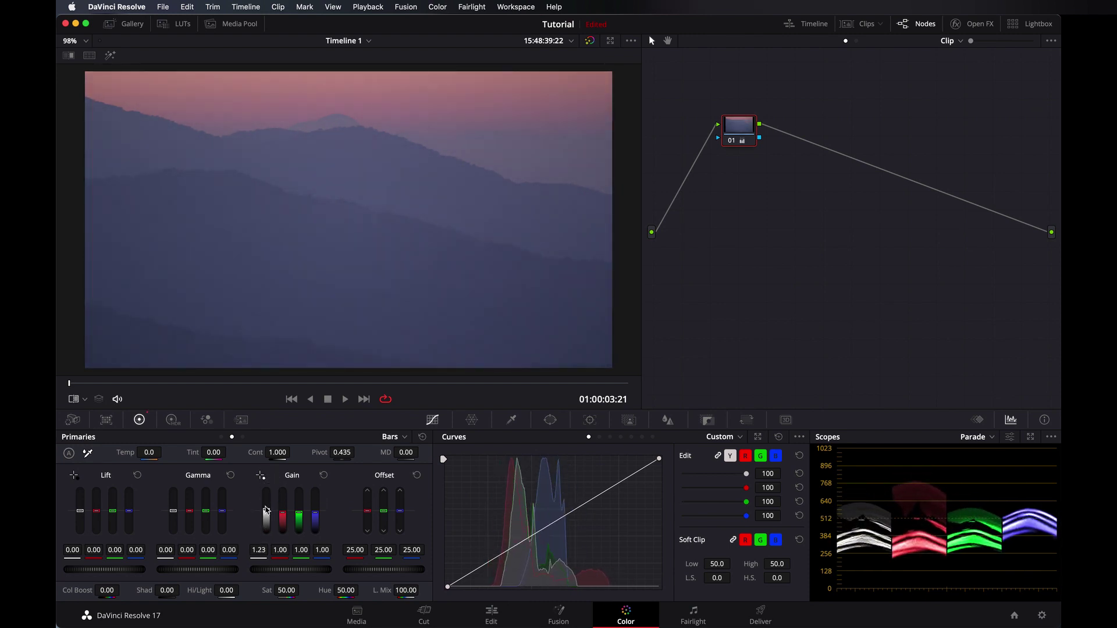
Reset master Gain to 1.00 and test the green-only curve's black and white points.
{"action": "left_click", "coordinate": [324, 476]}
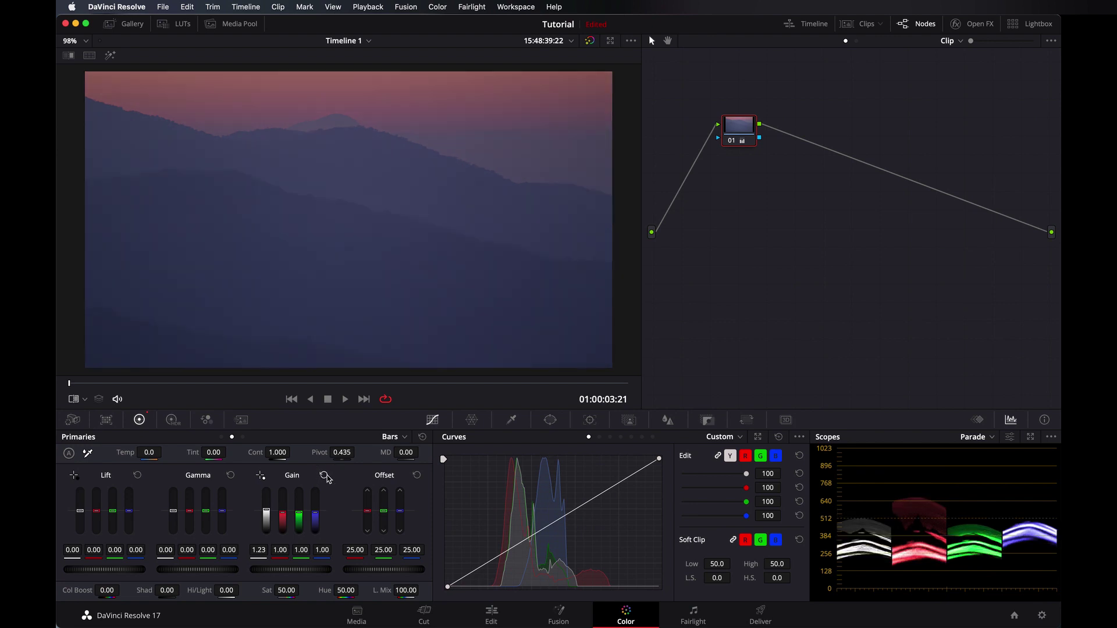
{"action": "left_click", "coordinate": [762, 456]}
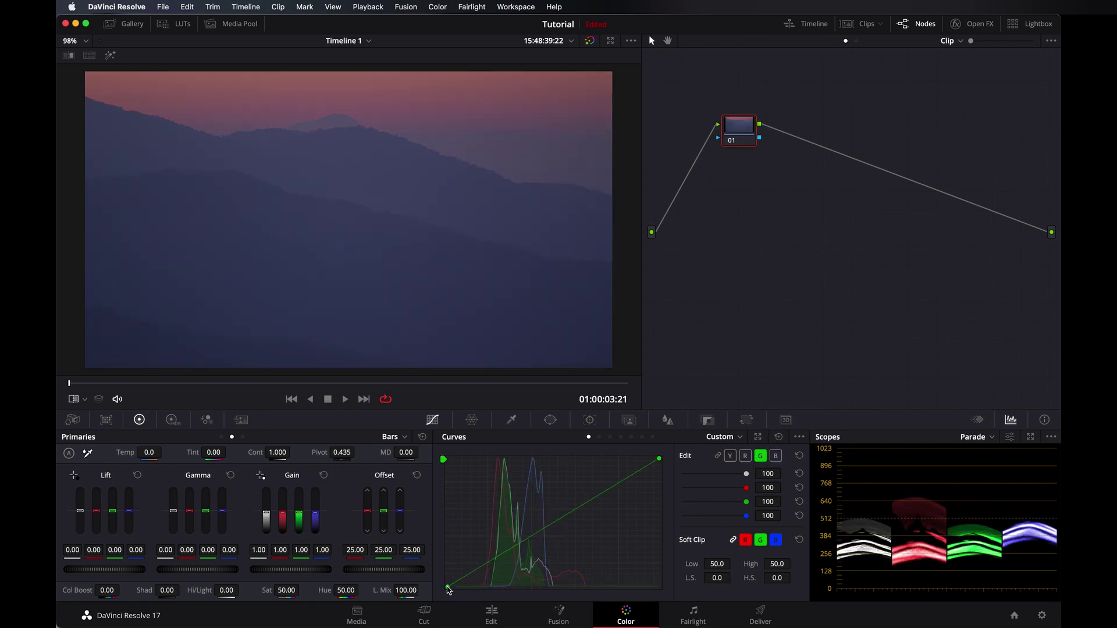
{"action": "mouse_move", "coordinate": [449, 589]}
{"action": "left_mouse_down"}
{"action": "mouse_move", "coordinate": [436, 548]}
{"action": "mouse_move", "coordinate": [446, 587]}
{"action": "left_mouse_up"}
{"action": "mouse_move", "coordinate": [655, 462]}
{"action": "left_mouse_down"}
{"action": "mouse_move", "coordinate": [600, 456]}
{"action": "mouse_move", "coordinate": [655, 456]}
{"action": "left_mouse_up"}
Set Lum Mix to 0.00, move the green curve points again, then reset the curves to default.
{"action": "left_click_drag", "start_coordinate": [408, 589], "coordinate": [384, 590]}
{"action": "mouse_move", "coordinate": [661, 461]}
{"action": "left_mouse_down"}
{"action": "mouse_move", "coordinate": [673, 456]}
{"action": "mouse_move", "coordinate": [661, 443]}
{"action": "mouse_move", "coordinate": [668, 456]}
{"action": "mouse_move", "coordinate": [650, 457]}
{"action": "mouse_move", "coordinate": [659, 459]}
{"action": "left_mouse_up"}
{"action": "mouse_move", "coordinate": [445, 589]}
{"action": "left_mouse_down"}
{"action": "mouse_move", "coordinate": [443, 568]}
{"action": "mouse_move", "coordinate": [437, 601]}
{"action": "left_mouse_up"}
{"action": "left_click", "coordinate": [779, 439]}
Wipe clip 01 against the other timeline clip in split-screen, then hide the clip strip.
{"action": "left_click", "coordinate": [861, 24]}
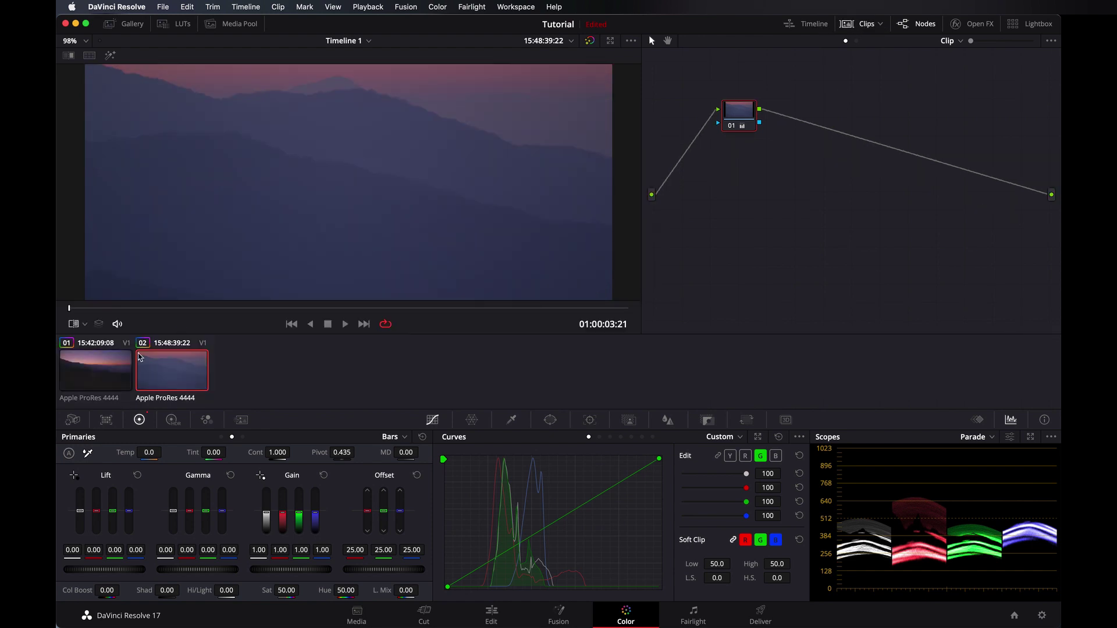
{"action": "right_click", "coordinate": [118, 374]}
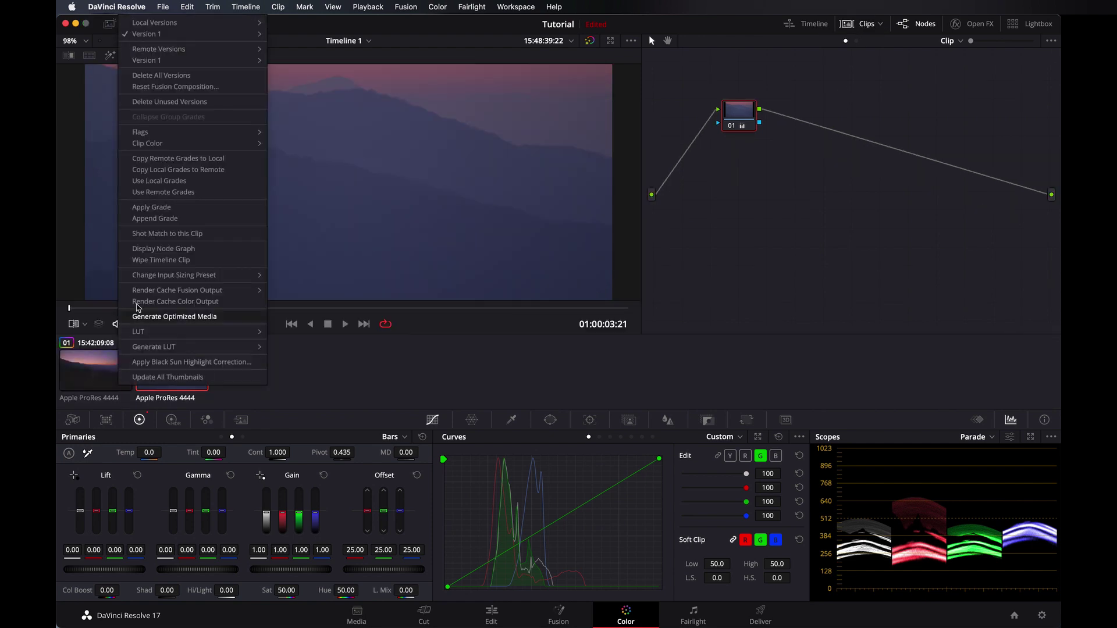
{"action": "left_click", "coordinate": [168, 261]}
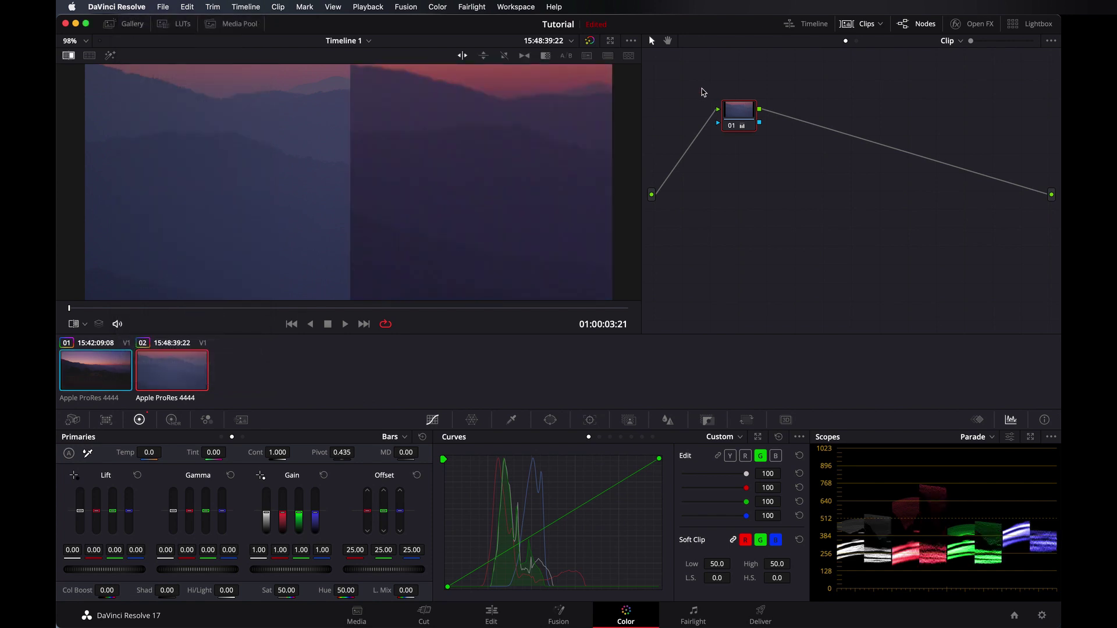
{"action": "left_click", "coordinate": [861, 24]}
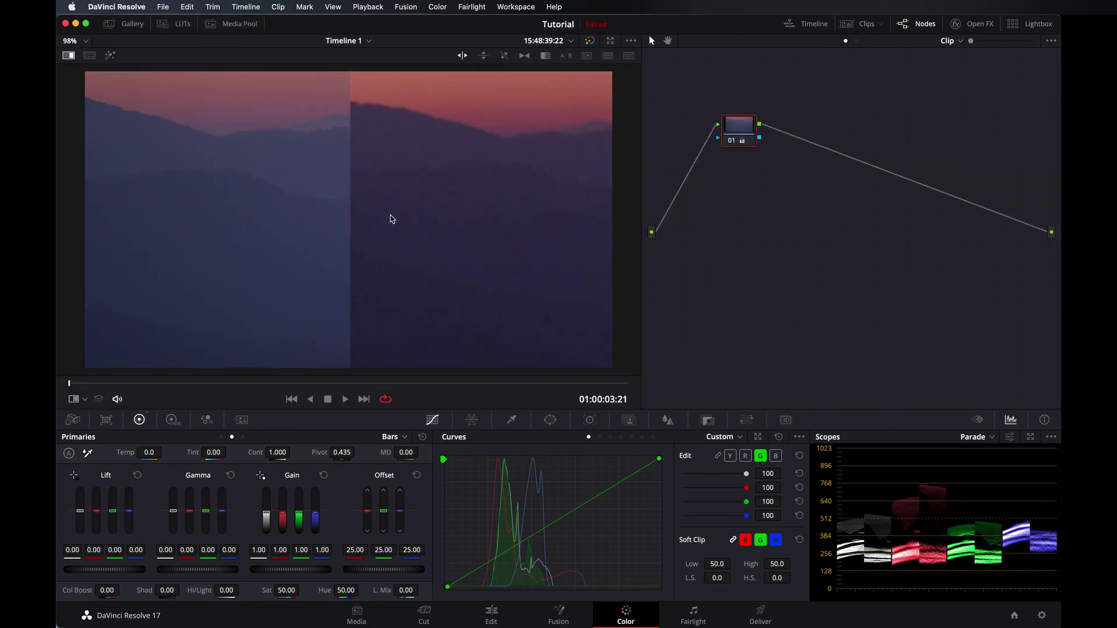
Toggle the Sizing palette back to Curves and set Lum Mix to 100.00.
{"action": "left_click", "coordinate": [745, 421]}
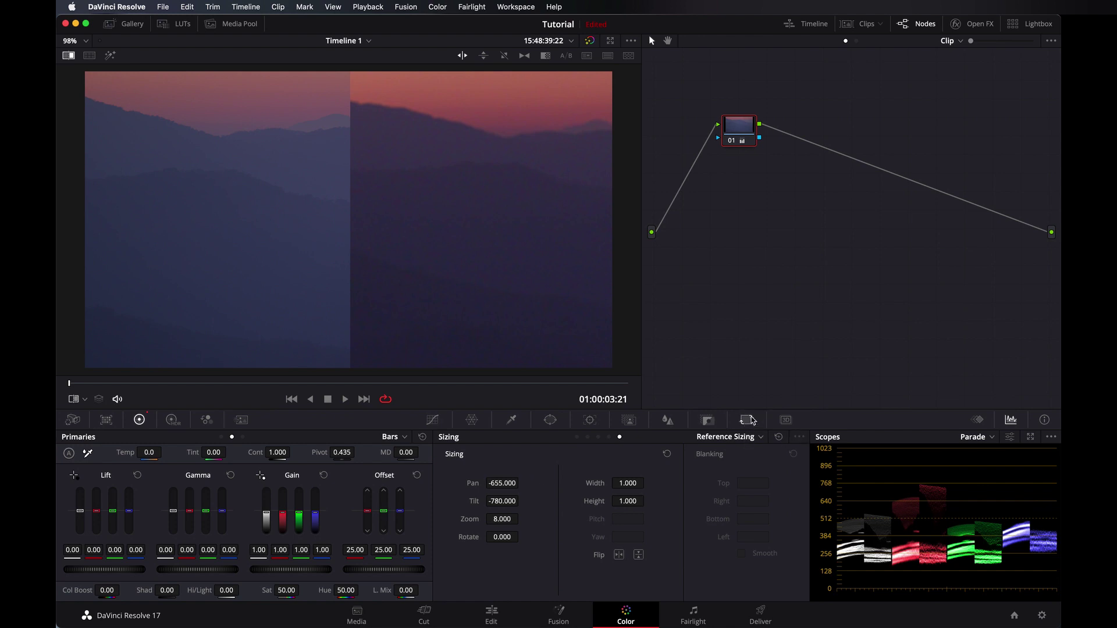
{"action": "left_click", "coordinate": [747, 419]}
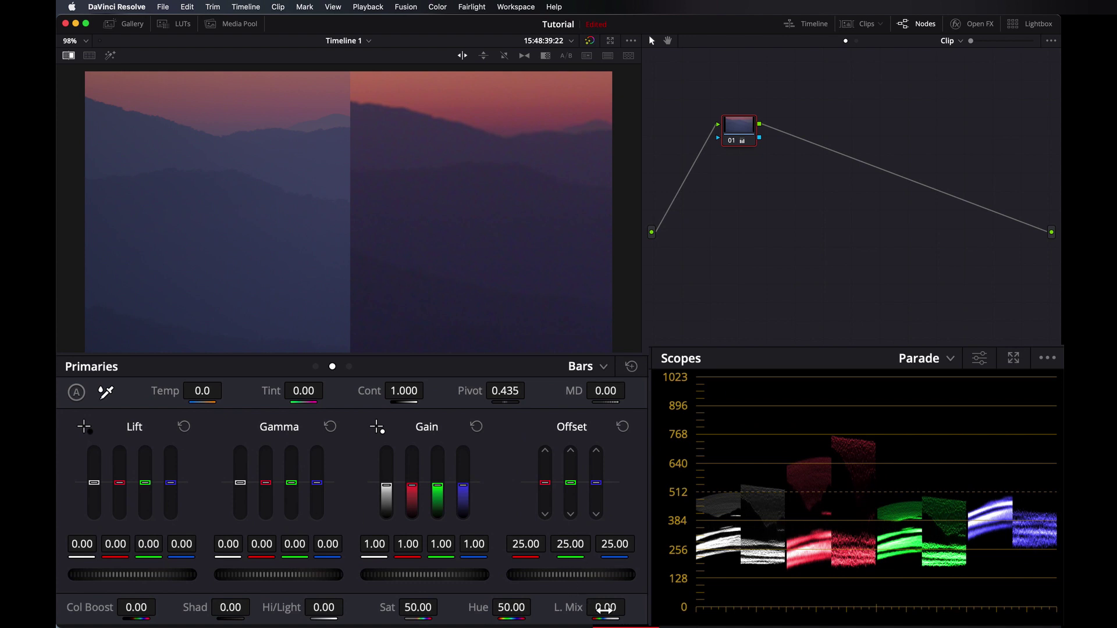
{"action": "left_click_drag", "start_coordinate": [605, 610], "coordinate": [605, 609]}
Raise red Gain, push green Gain to about 1.29, and lower green Gamma to -0.03.
{"action": "left_click_drag", "start_coordinate": [415, 490], "coordinate": [420, 468]}
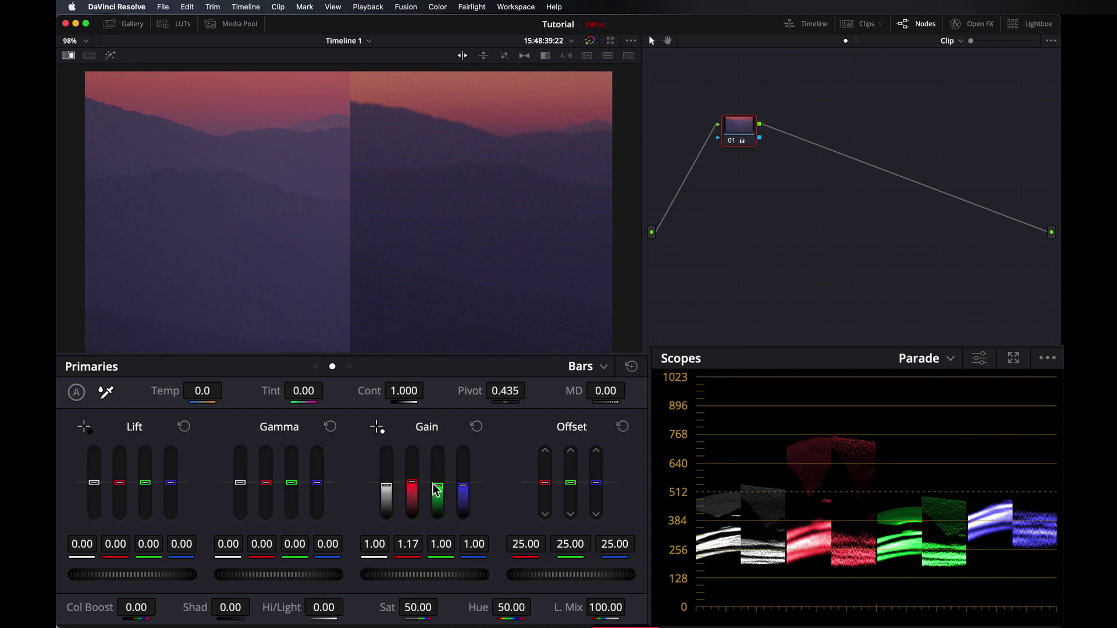
{"action": "left_click_drag", "start_coordinate": [439, 489], "coordinate": [438, 476]}
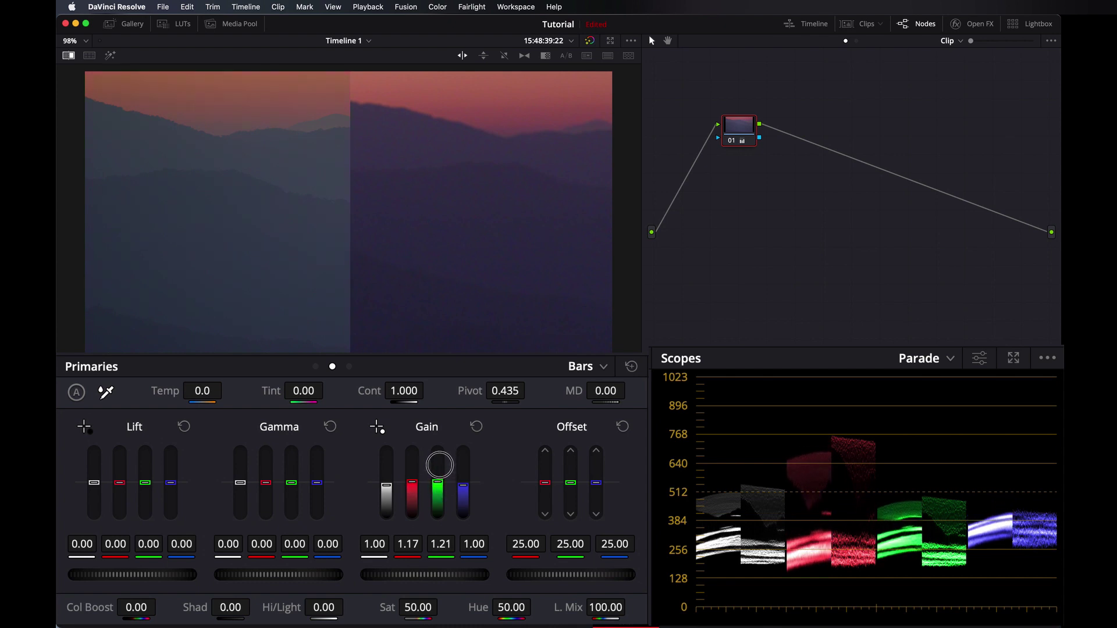
{"action": "mouse_move", "coordinate": [440, 464]}
{"action": "left_mouse_down"}
{"action": "mouse_move", "coordinate": [444, 454]}
{"action": "mouse_move", "coordinate": [413, 476]}
{"action": "mouse_move", "coordinate": [420, 459]}
{"action": "mouse_move", "coordinate": [466, 470]}
{"action": "mouse_move", "coordinate": [463, 485]}
{"action": "left_mouse_up"}
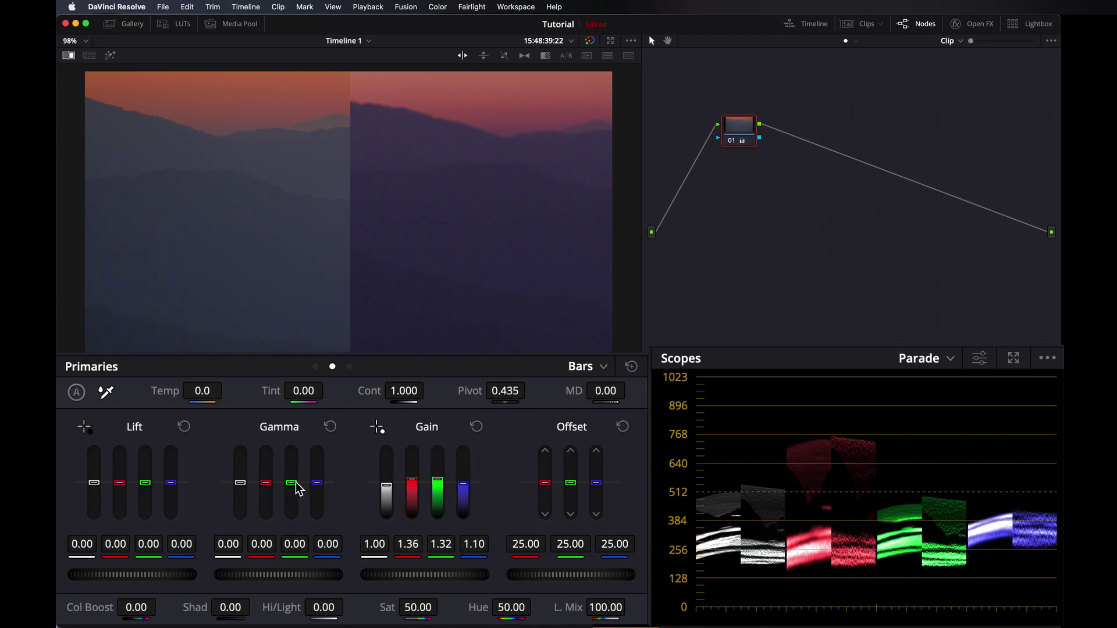
{"action": "mouse_move", "coordinate": [295, 482]}
{"action": "left_mouse_down"}
{"action": "mouse_move", "coordinate": [299, 466]}
{"action": "mouse_move", "coordinate": [306, 487]}
{"action": "left_mouse_up"}
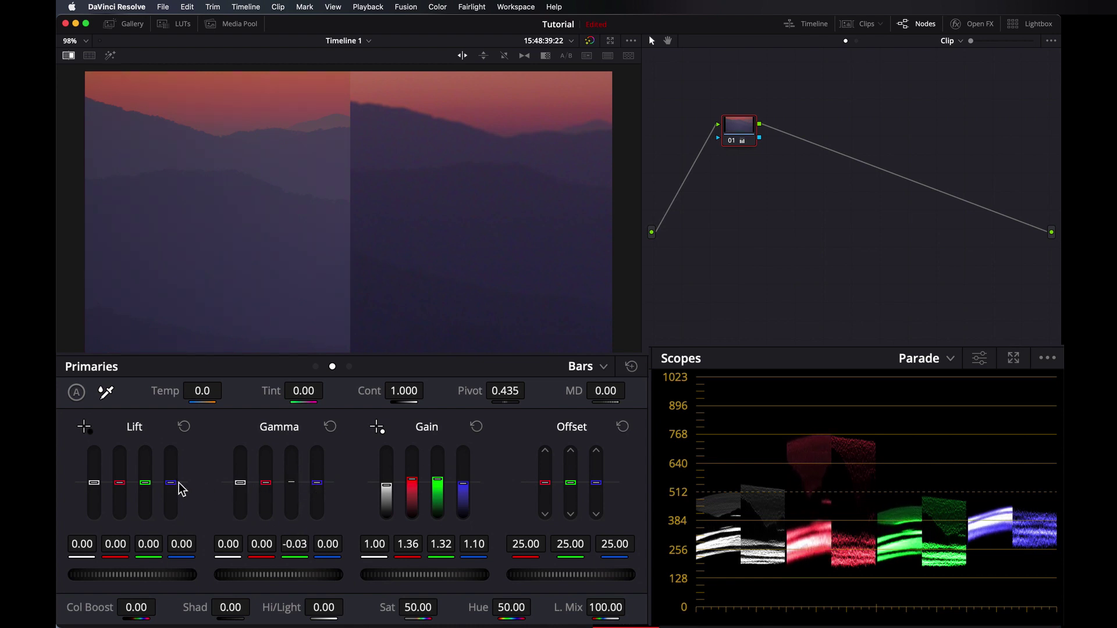
Lower red Lift and blue Gamma slightly, then reset all primary bars to defaults.
{"action": "left_click_drag", "start_coordinate": [124, 488], "coordinate": [126, 484]}
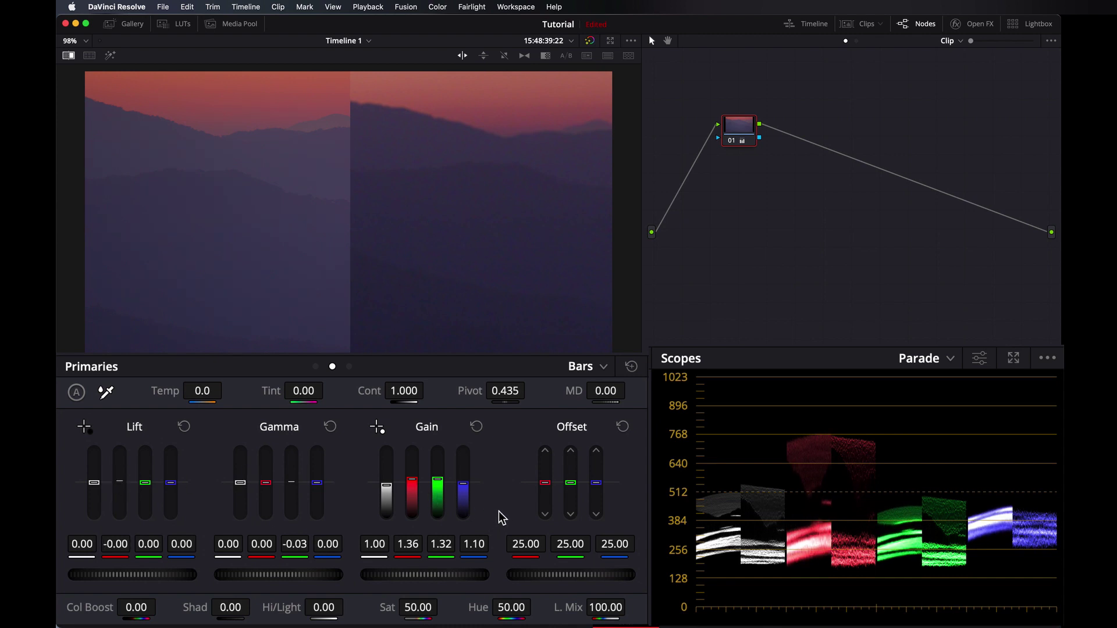
{"action": "left_click_drag", "start_coordinate": [119, 484], "coordinate": [152, 488]}
{"action": "left_click_drag", "start_coordinate": [316, 482], "coordinate": [316, 482]}
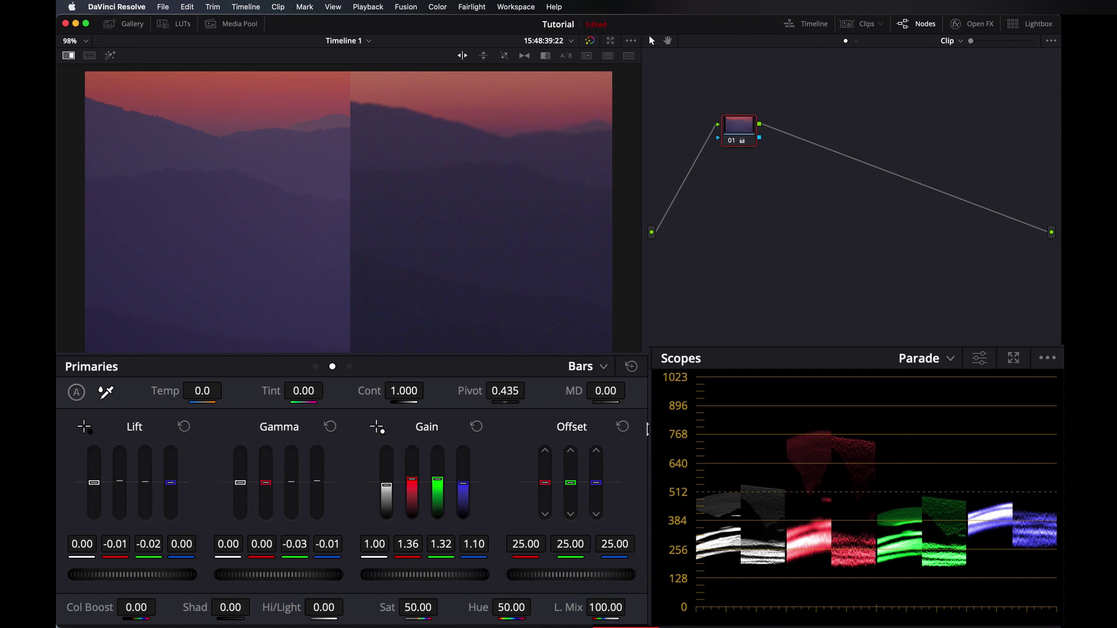
{"action": "left_click", "coordinate": [631, 368]}
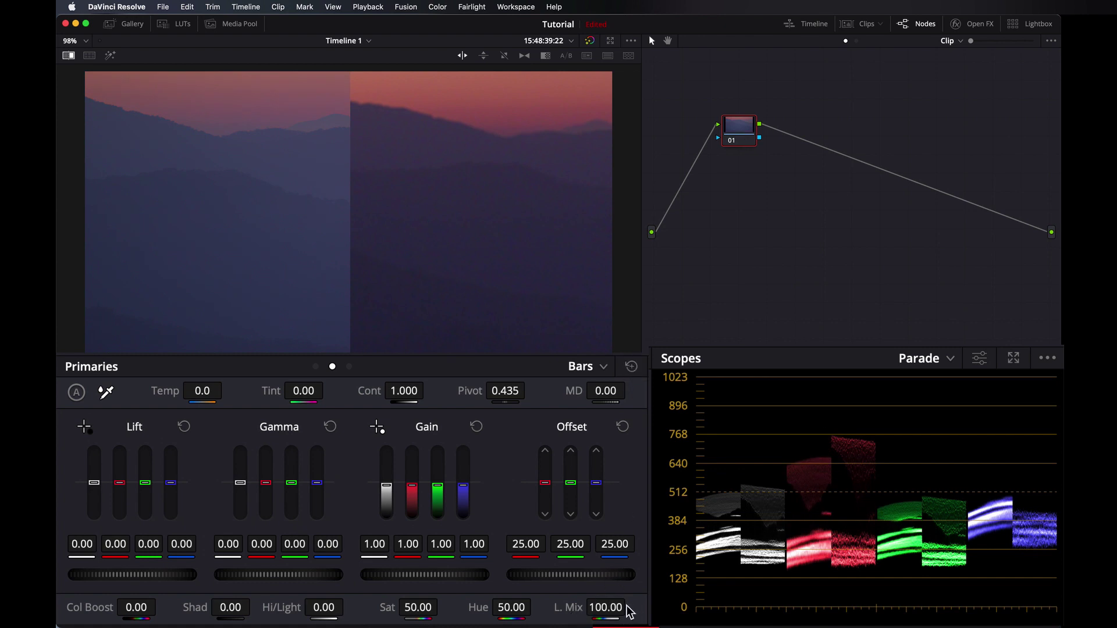
Set Lum Mix to 0, raise red Gain to 1.15, lower red Lift, and lift green Gamma to 0.02.
{"action": "left_click_drag", "start_coordinate": [628, 609], "coordinate": [620, 606]}
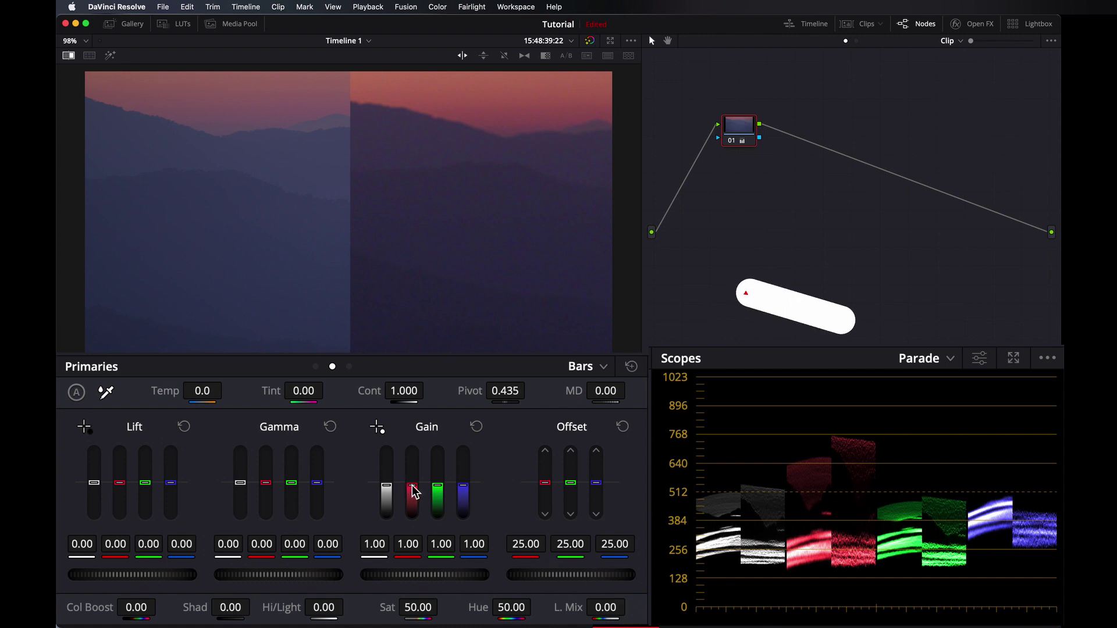
{"action": "mouse_move", "coordinate": [414, 492]}
{"action": "left_mouse_down"}
{"action": "mouse_move", "coordinate": [413, 465]}
{"action": "mouse_move", "coordinate": [411, 487]}
{"action": "left_mouse_up"}
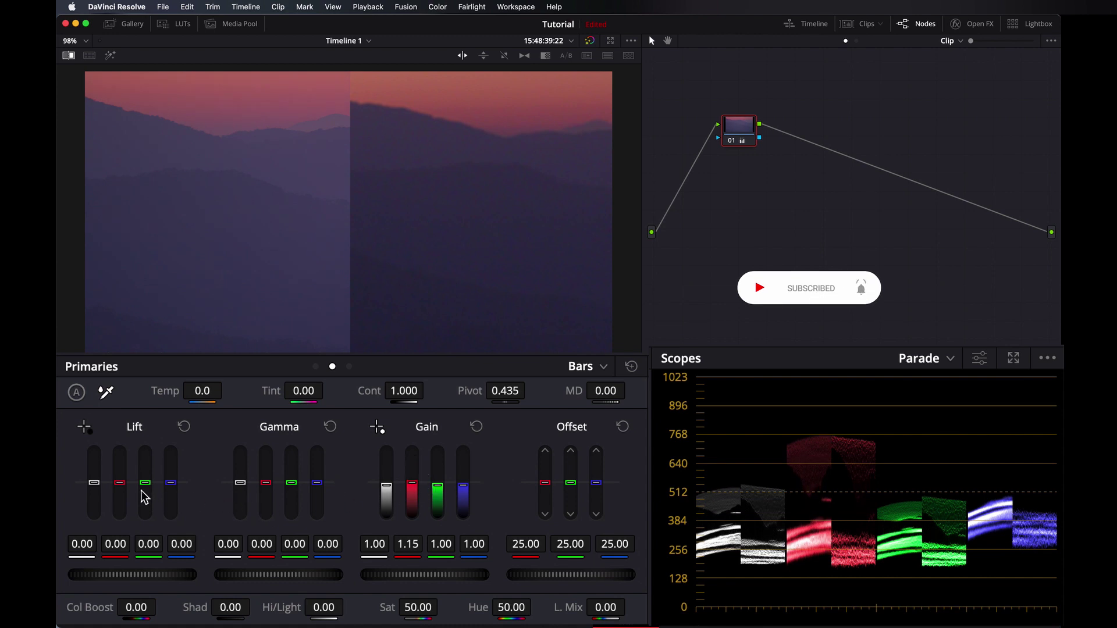
{"action": "left_click_drag", "start_coordinate": [119, 482], "coordinate": [118, 486]}
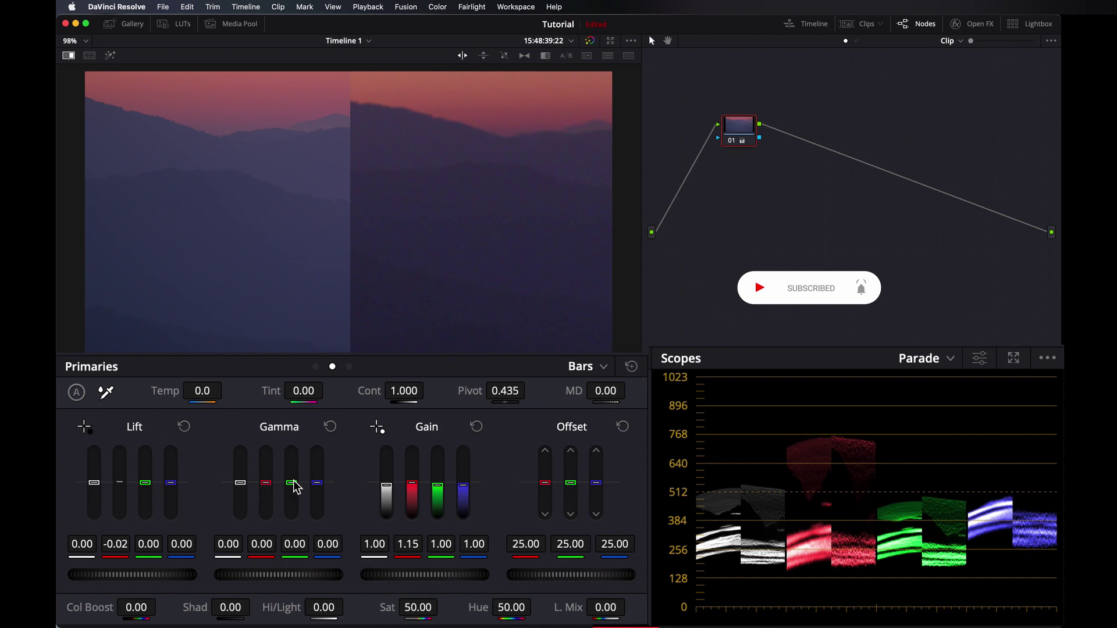
{"action": "left_click_drag", "start_coordinate": [293, 484], "coordinate": [292, 480]}
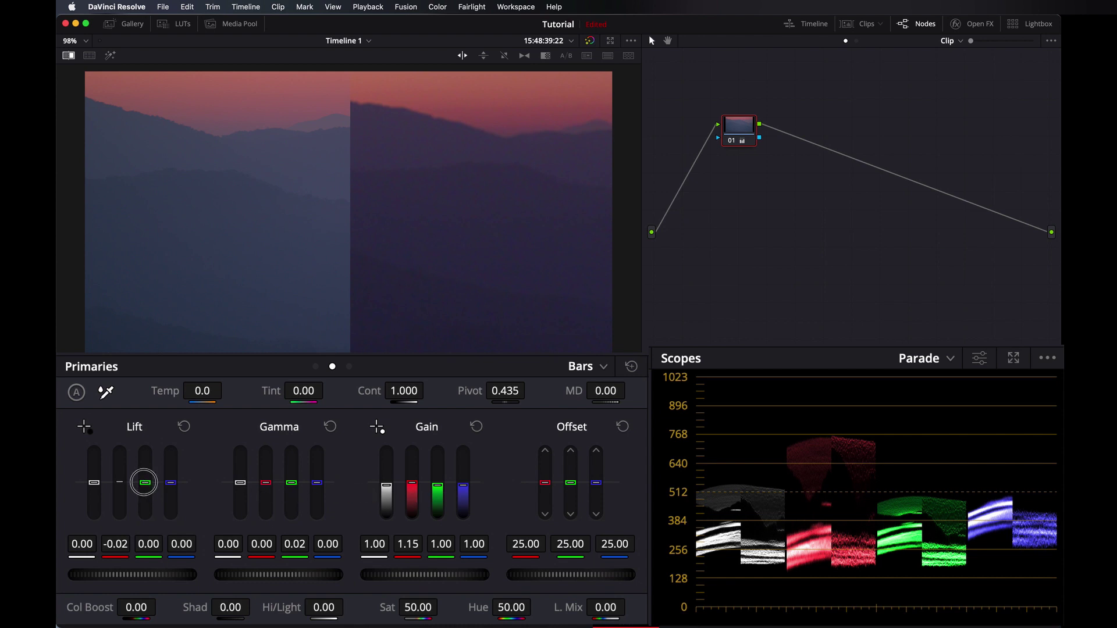
Lower the green Lift, drop blue Gain to 0.87, and lower the blue Lift slightly.
{"action": "left_click_drag", "start_coordinate": [144, 482], "coordinate": [145, 487]}
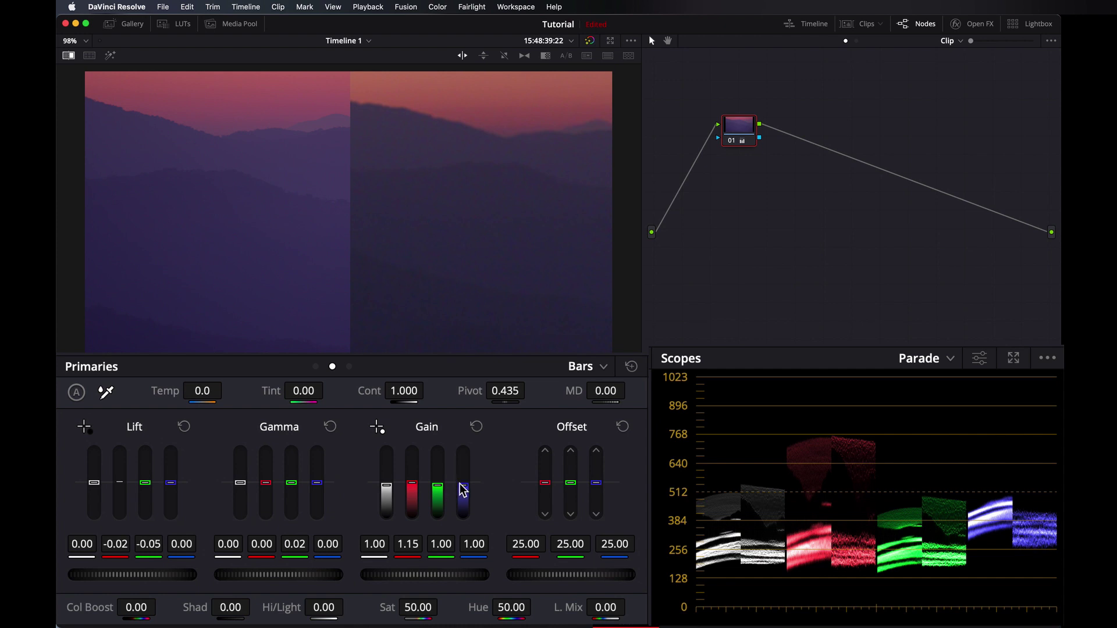
{"action": "left_click_drag", "start_coordinate": [462, 485], "coordinate": [461, 494]}
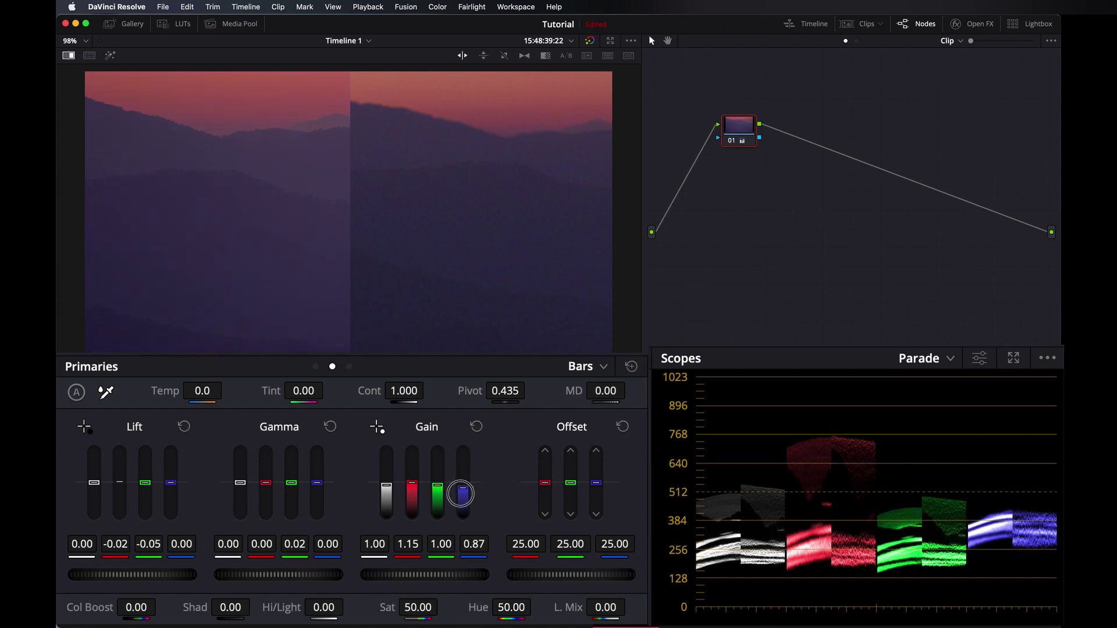
{"action": "left_click_drag", "start_coordinate": [179, 485], "coordinate": [122, 486]}
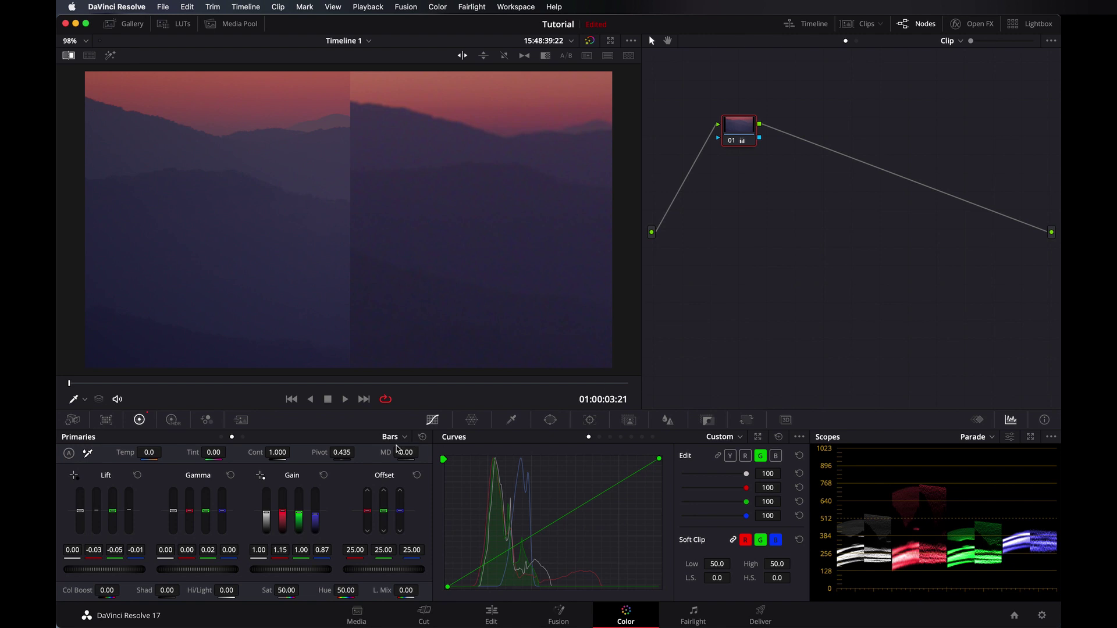
Reset the primary bars and pull in the green curve's top and bottom endpoints.
{"action": "key", "text": "shift+Home"}
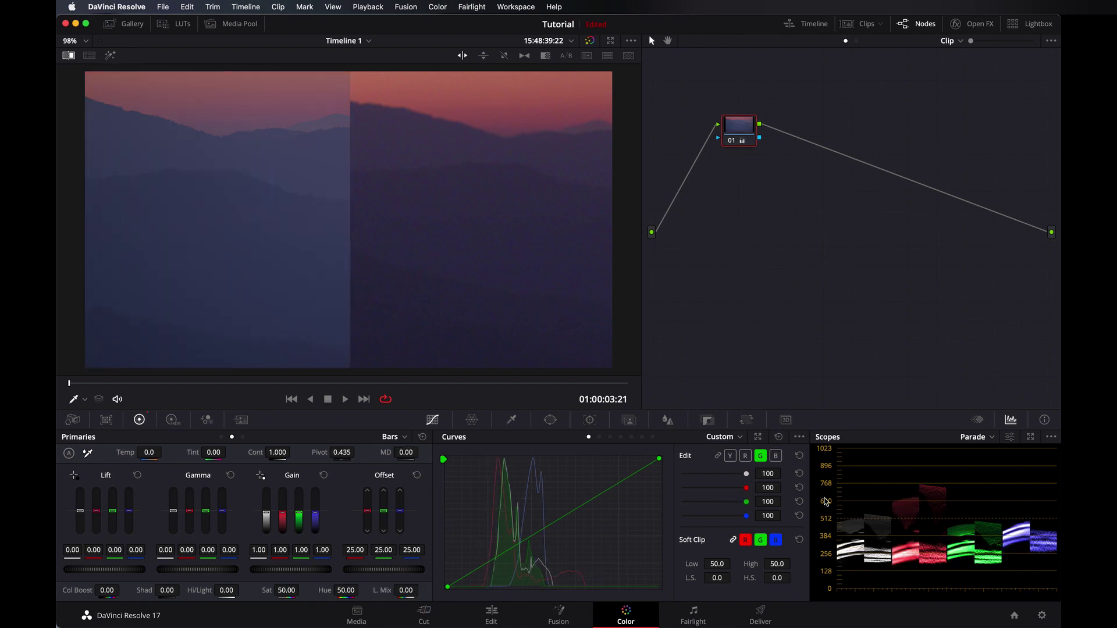
{"action": "left_click_drag", "start_coordinate": [660, 458], "coordinate": [651, 456]}
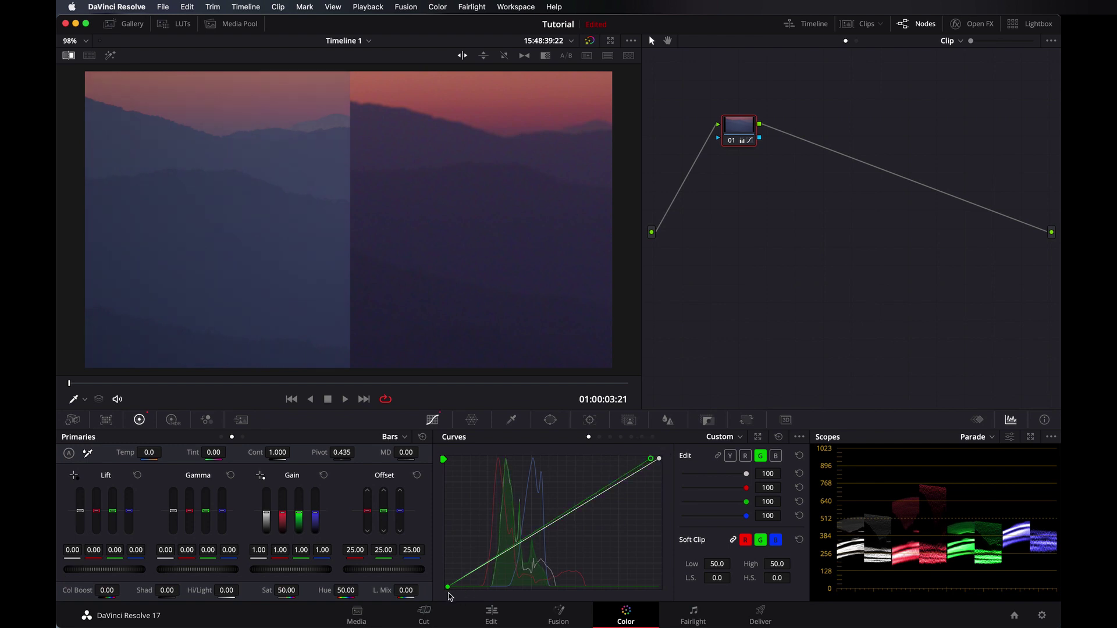
{"action": "left_click_drag", "start_coordinate": [449, 592], "coordinate": [464, 595]}
{"action": "left_click_drag", "start_coordinate": [650, 460], "coordinate": [634, 460]}
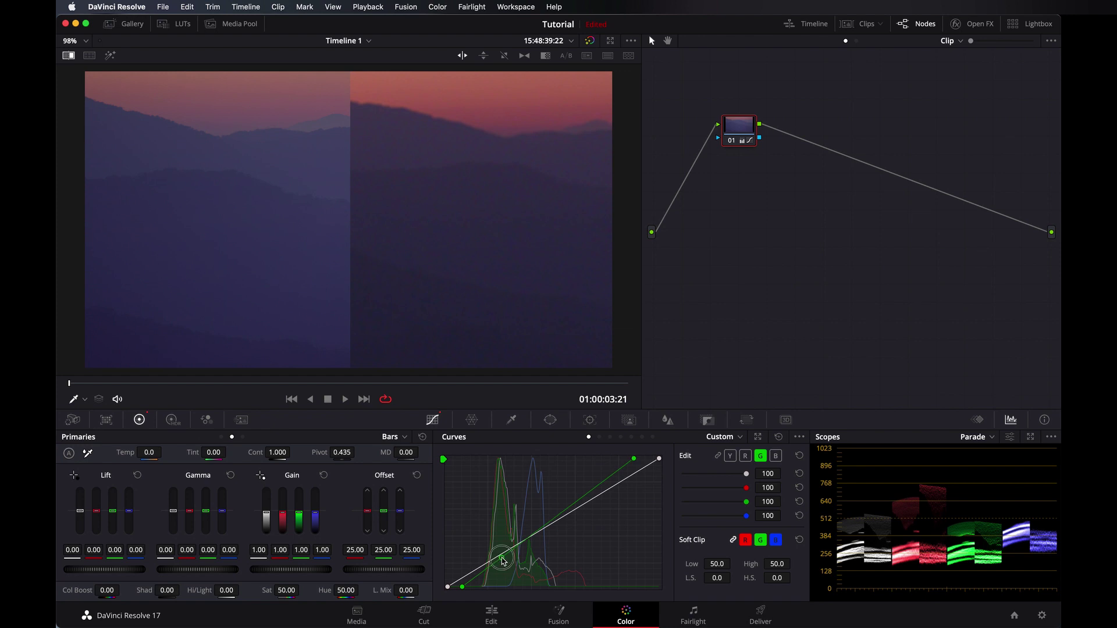
{"action": "left_click_drag", "start_coordinate": [466, 586], "coordinate": [467, 588]}
Pull the red curve's top point left and lower the blue curve's top point, nudging both bottoms.
{"action": "left_click", "coordinate": [747, 458]}
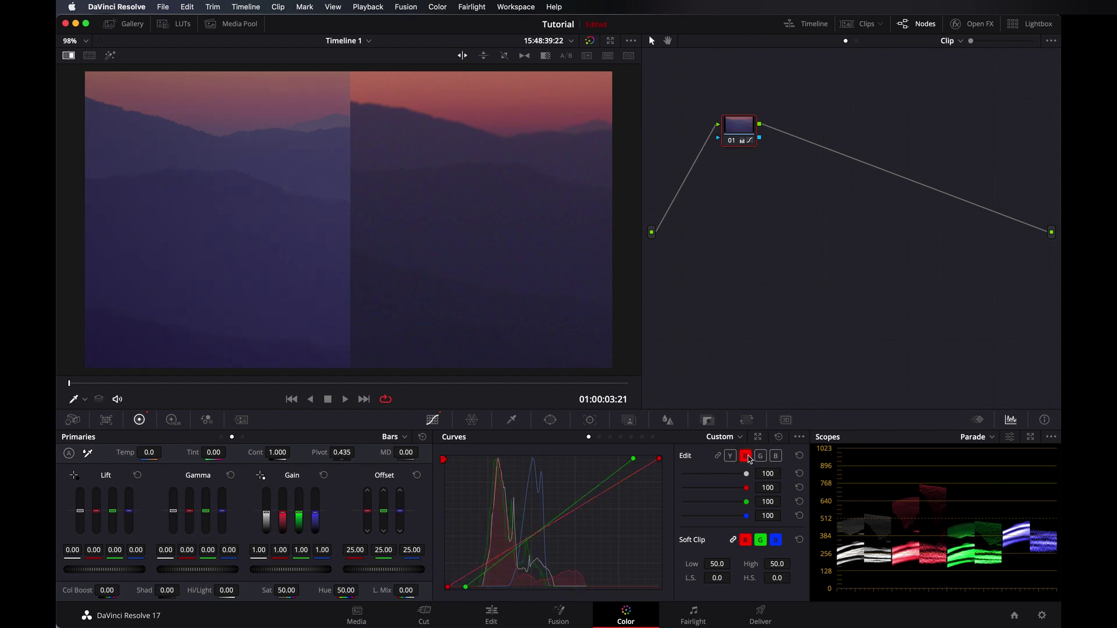
{"action": "left_click_drag", "start_coordinate": [660, 460], "coordinate": [632, 443]}
{"action": "left_click_drag", "start_coordinate": [448, 587], "coordinate": [448, 587]}
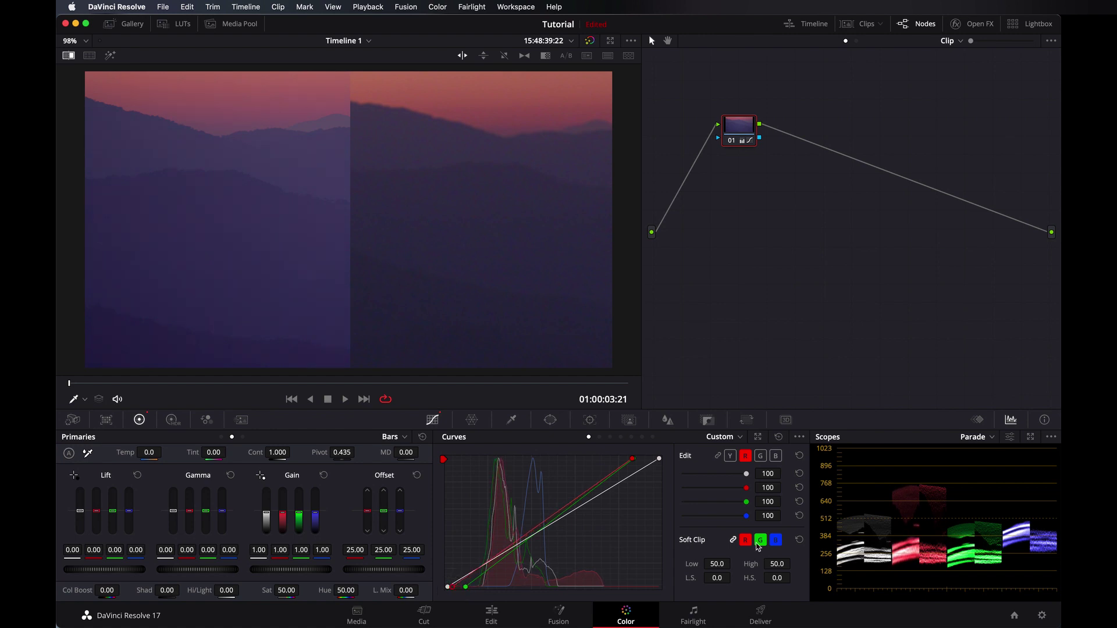
{"action": "left_click", "coordinate": [775, 456]}
{"action": "left_click_drag", "start_coordinate": [658, 461], "coordinate": [659, 475]}
{"action": "left_click_drag", "start_coordinate": [449, 590], "coordinate": [449, 588]}
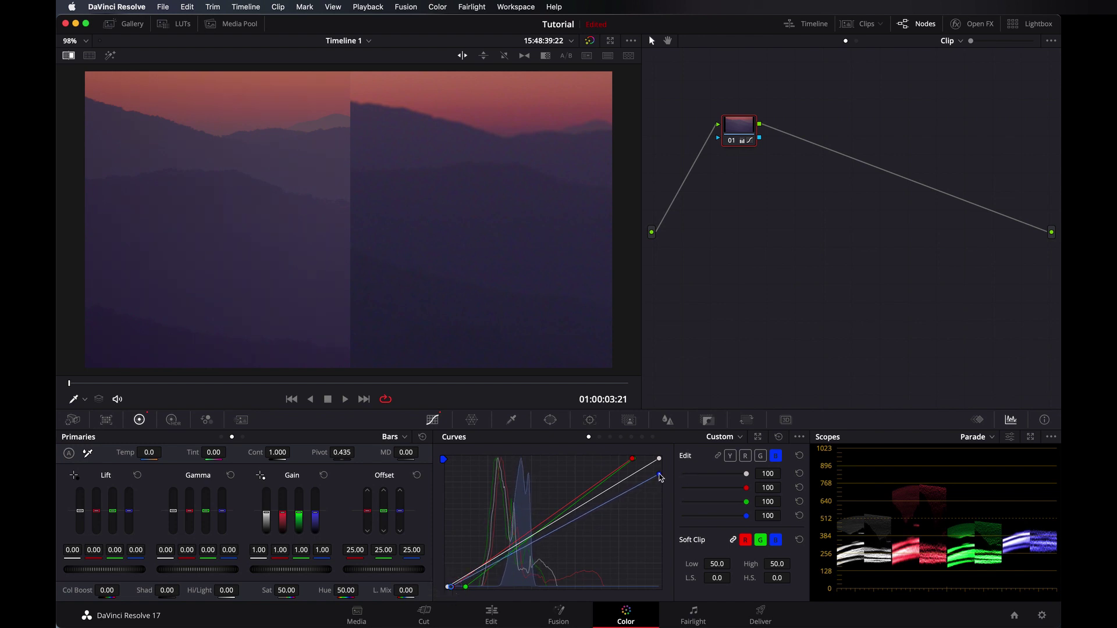
{"action": "left_click_drag", "start_coordinate": [660, 477], "coordinate": [661, 474]}
Fine-tune the red and green curve endpoints against the Parade scope.
{"action": "left_click", "coordinate": [742, 456]}
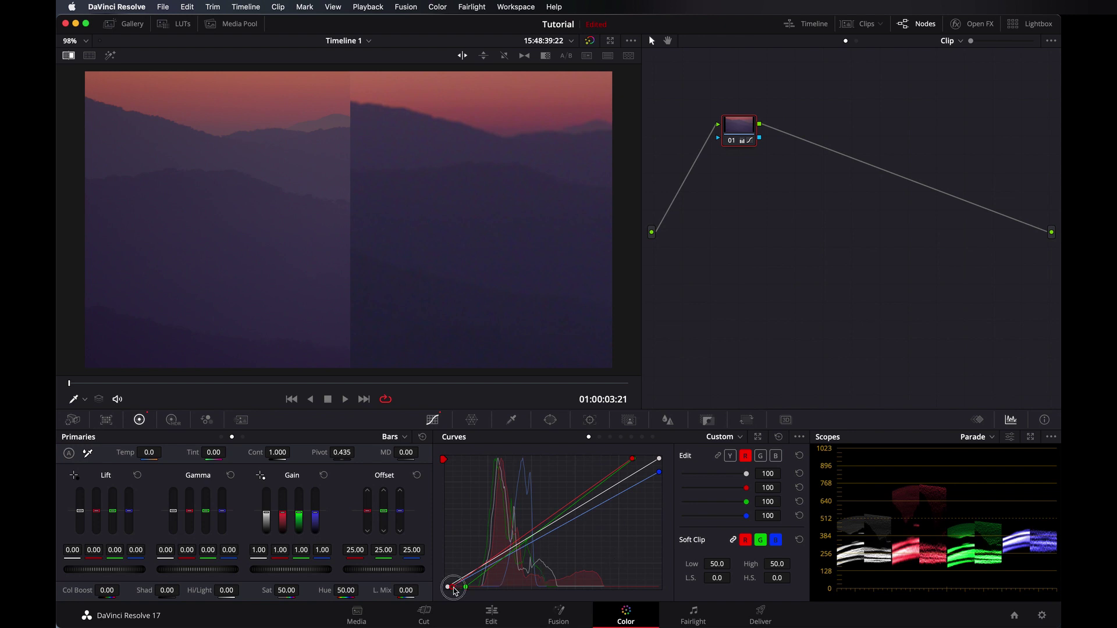
{"action": "left_click_drag", "start_coordinate": [451, 587], "coordinate": [459, 593]}
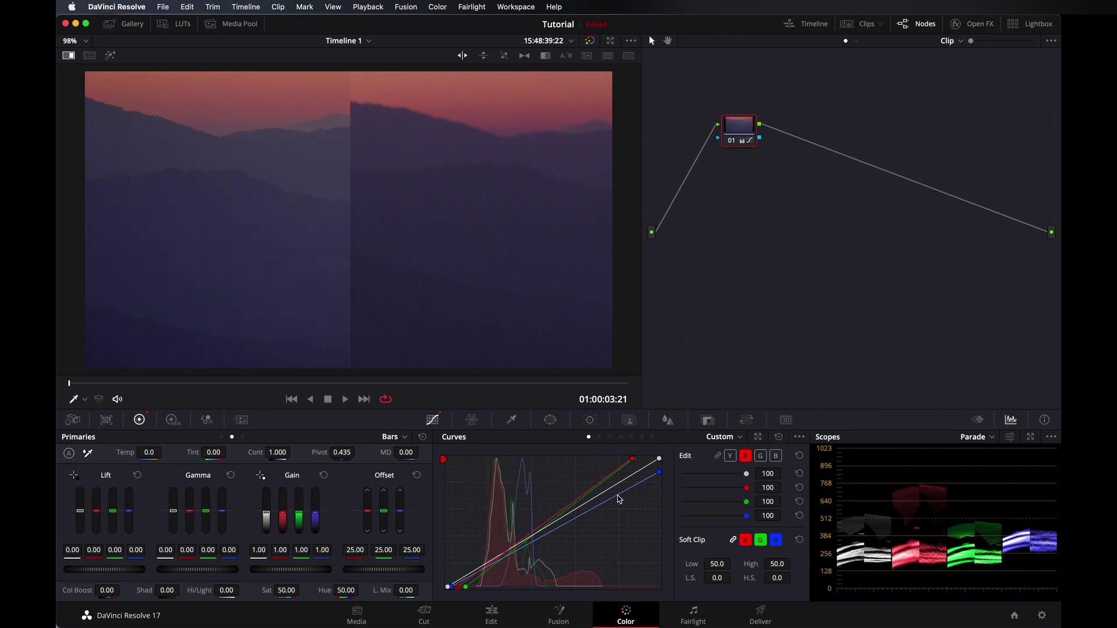
{"action": "left_click_drag", "start_coordinate": [631, 460], "coordinate": [628, 462]}
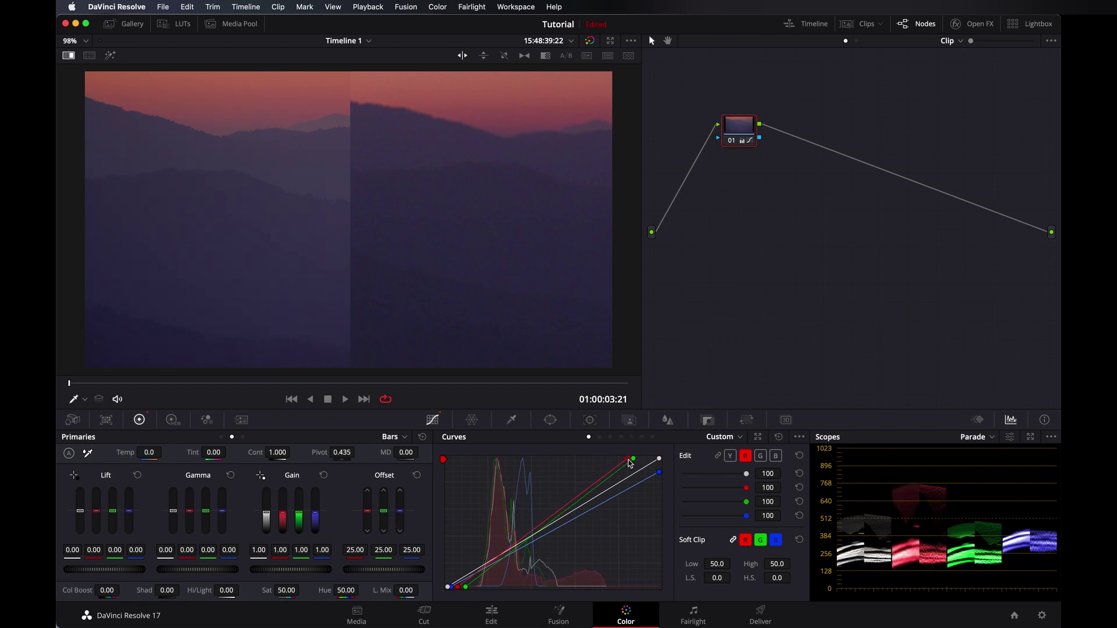
{"action": "left_click", "coordinate": [760, 456]}
{"action": "left_click_drag", "start_coordinate": [635, 462], "coordinate": [629, 458]}
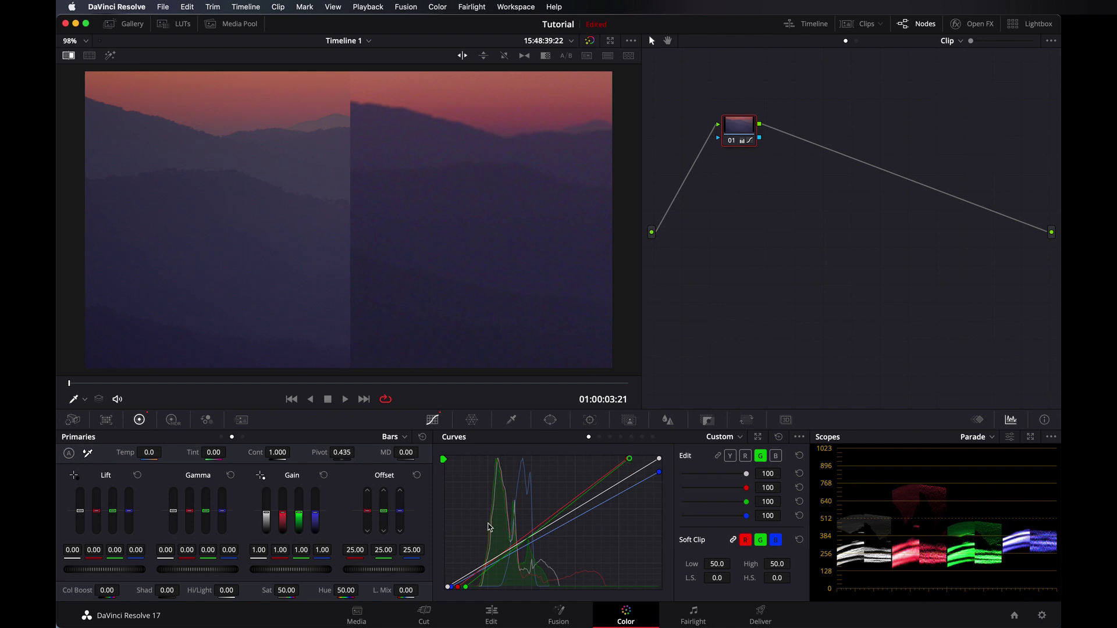
{"action": "left_click", "coordinate": [407, 590]}
Enable 'Luminance mixer defaults to zero' in Project Settings General Options, save, and add serial node 02.
{"action": "left_click", "coordinate": [1042, 616]}
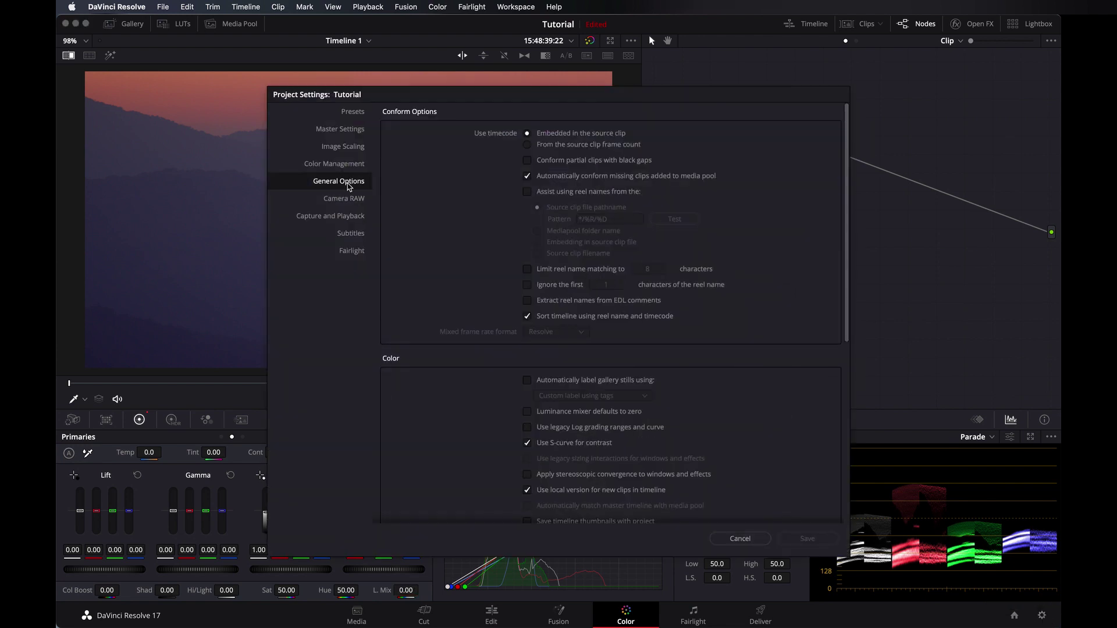
{"action": "scroll", "coordinate": [498, 413], "scroll_direction": "down", "scroll_amount": 1}
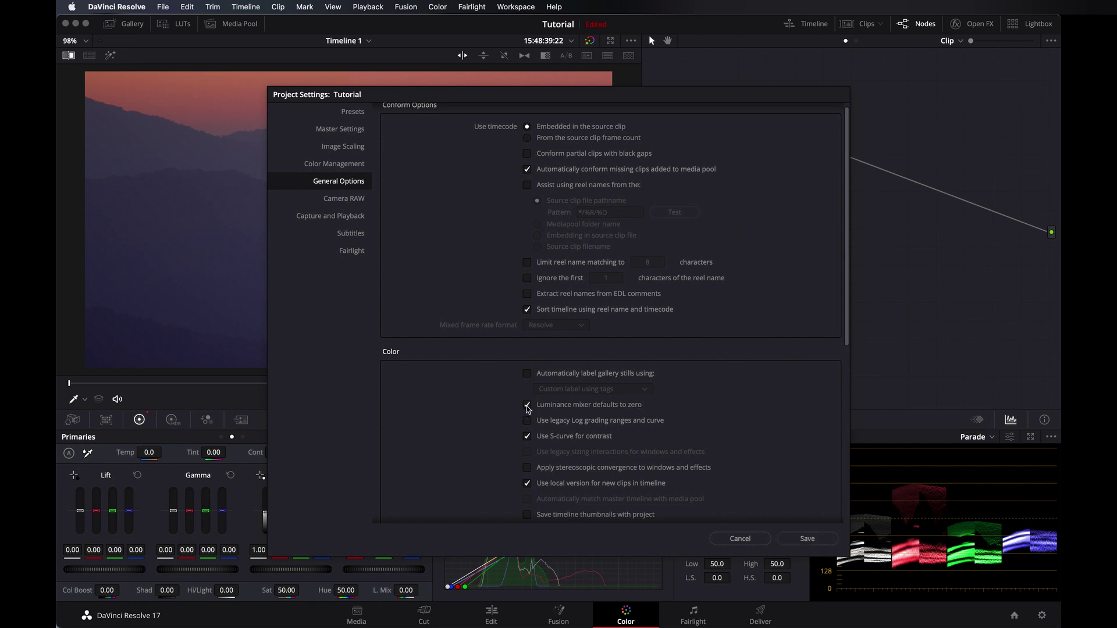
{"action": "left_click", "coordinate": [831, 541]}
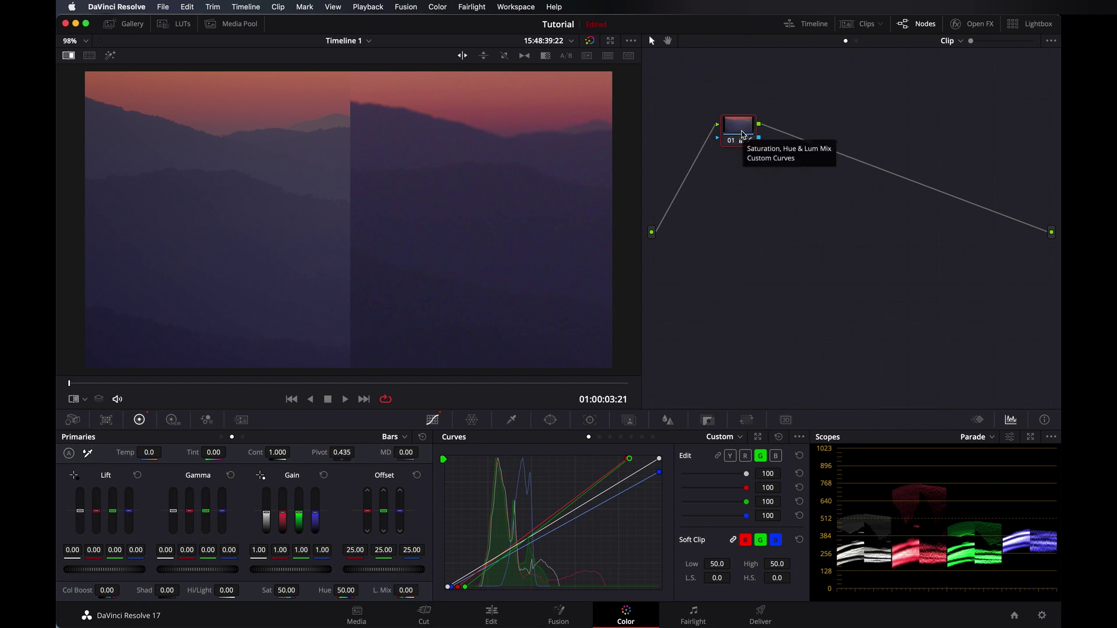
{"action": "key", "text": "alt+s"}
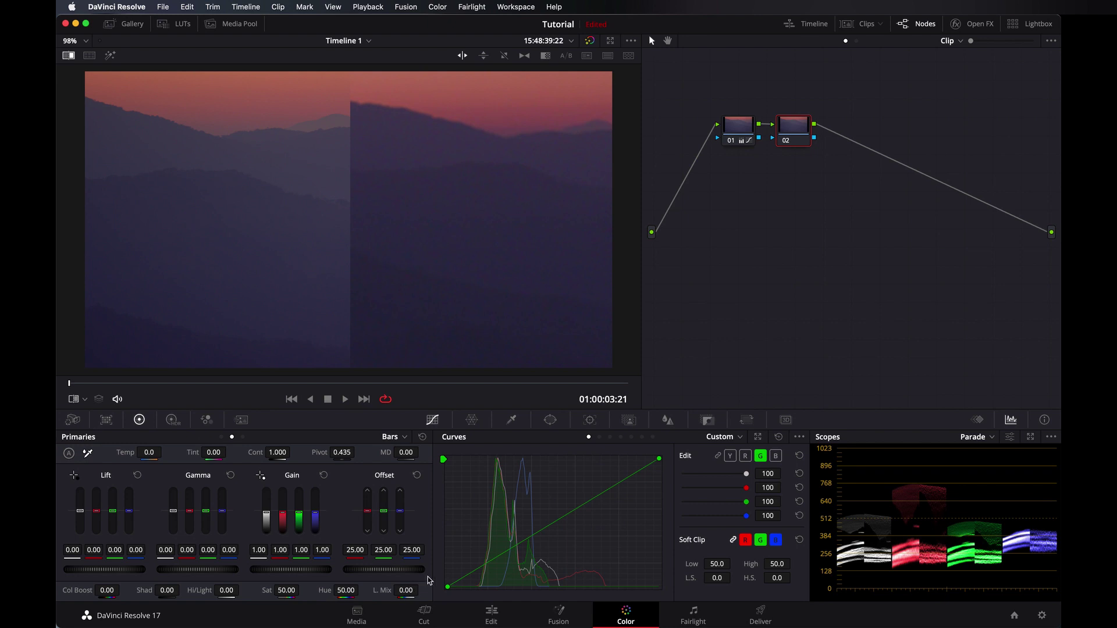
Untick 'Luminance mixer defaults to zero', save, test with a new serial node, then undo nodes 02 and 03.
{"action": "left_click", "coordinate": [1042, 615]}
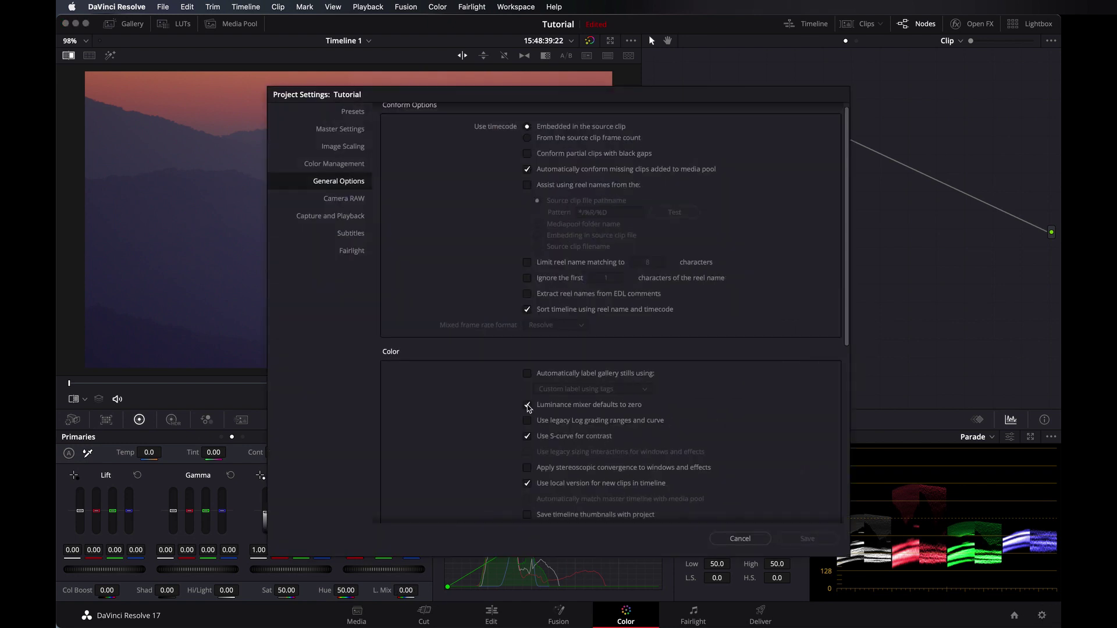
{"action": "left_click", "coordinate": [528, 407]}
{"action": "left_click", "coordinate": [809, 541]}
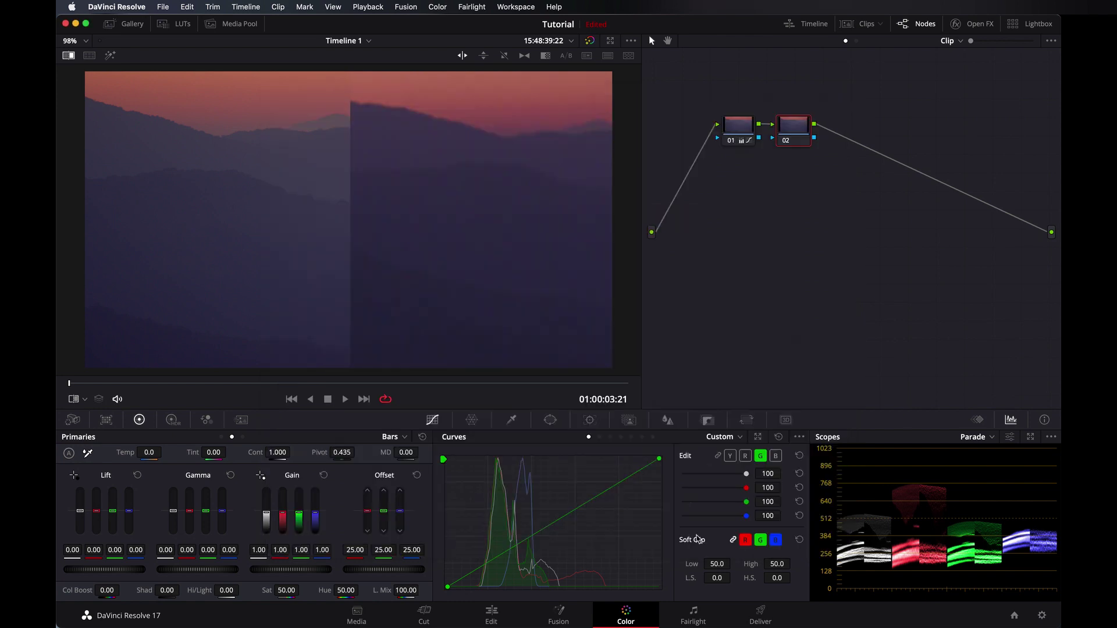
{"action": "key", "text": "alt+s"}
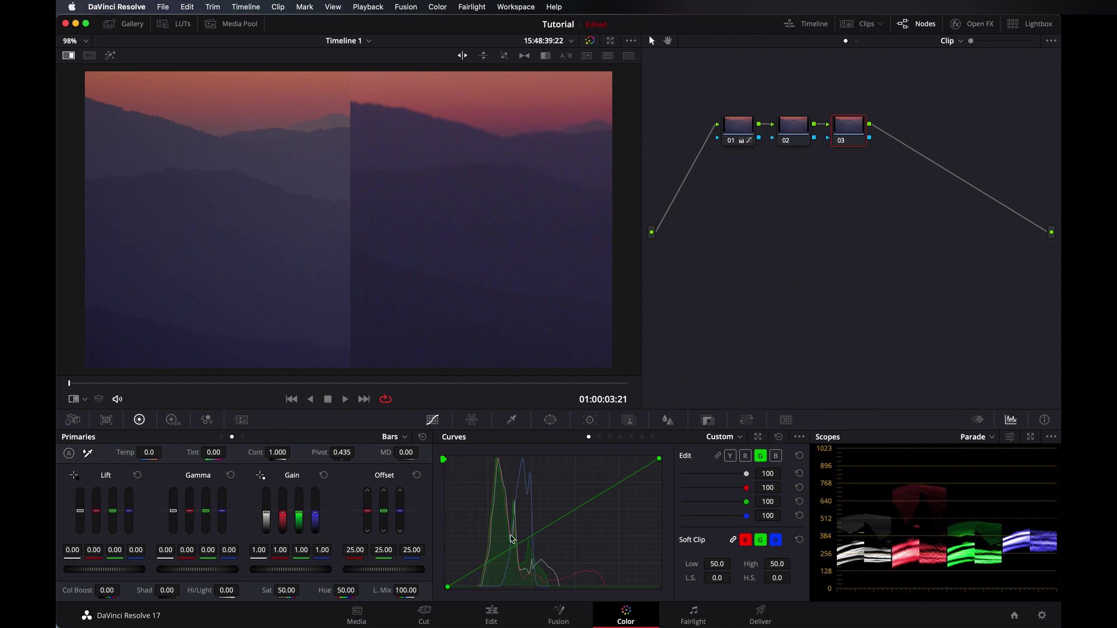
{"action": "key", "text": "super+z"}
{"action": "key", "text": "super+z"}
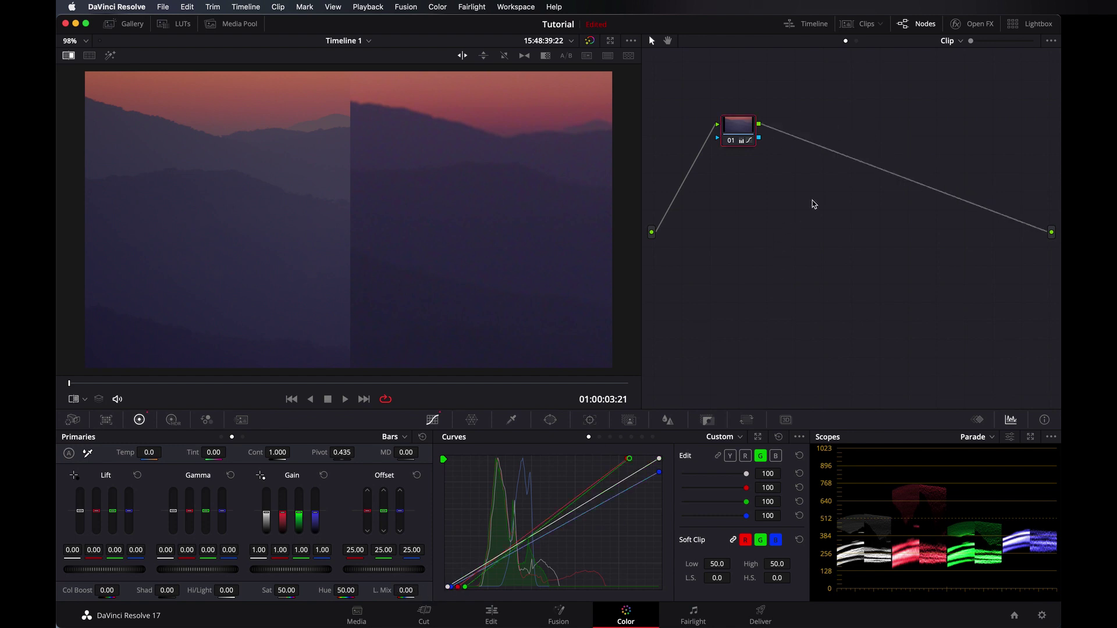